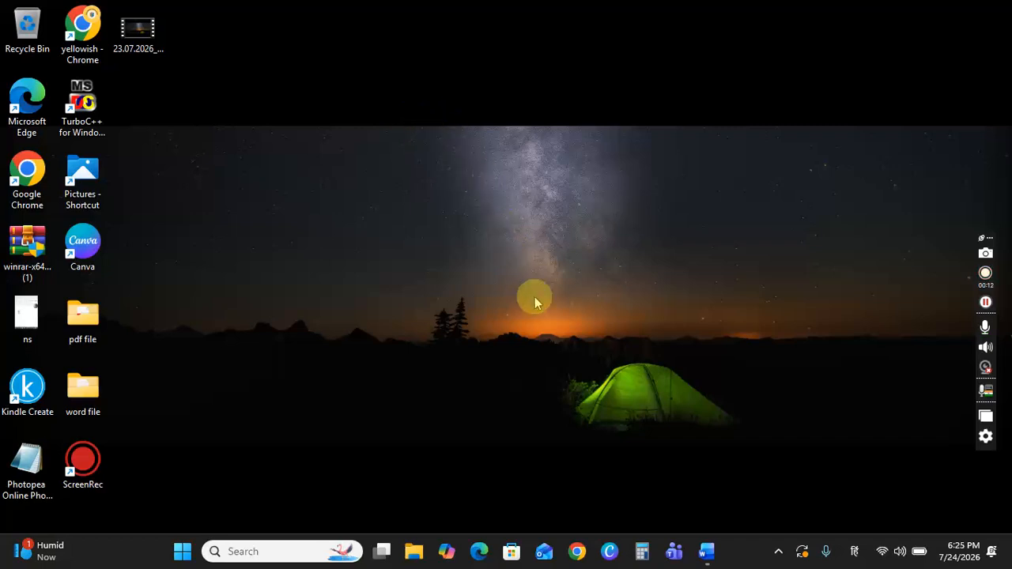
# - Switch from the desktop to the blank Word document
pyautogui.moveTo(707, 547)
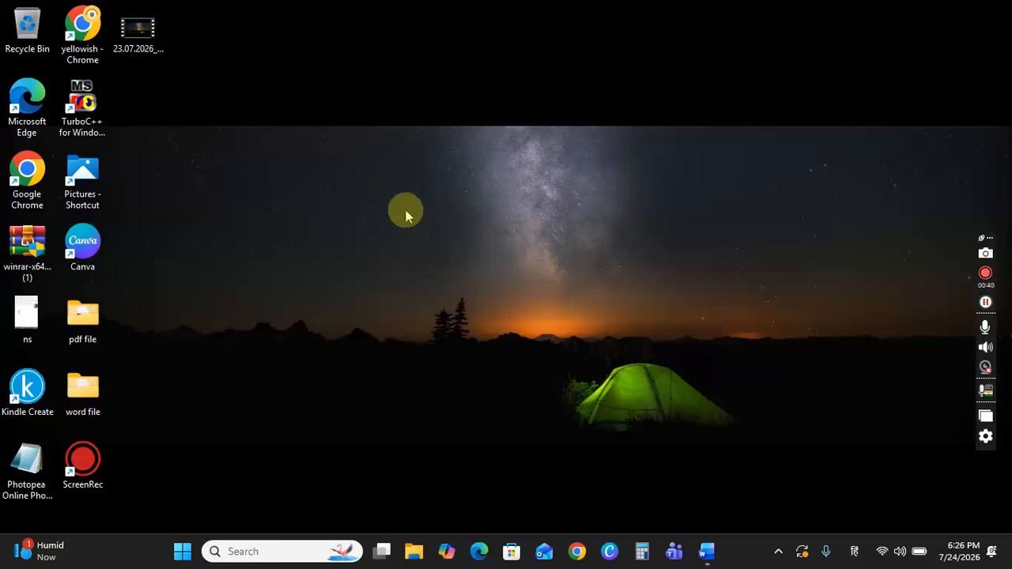
pyautogui.rightClick(378, 137)
pyautogui.click(346, 204)
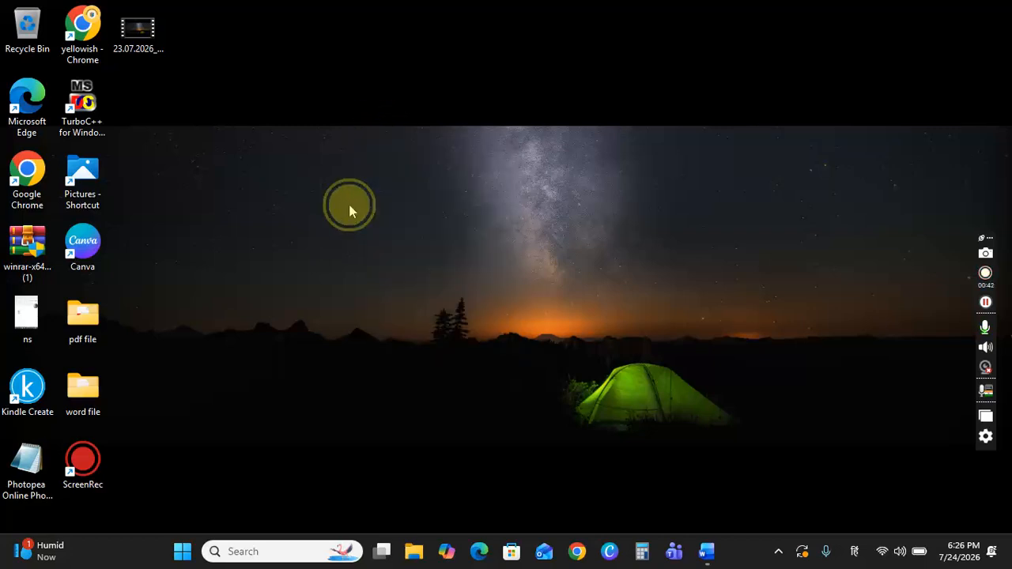
pyautogui.click(704, 560)
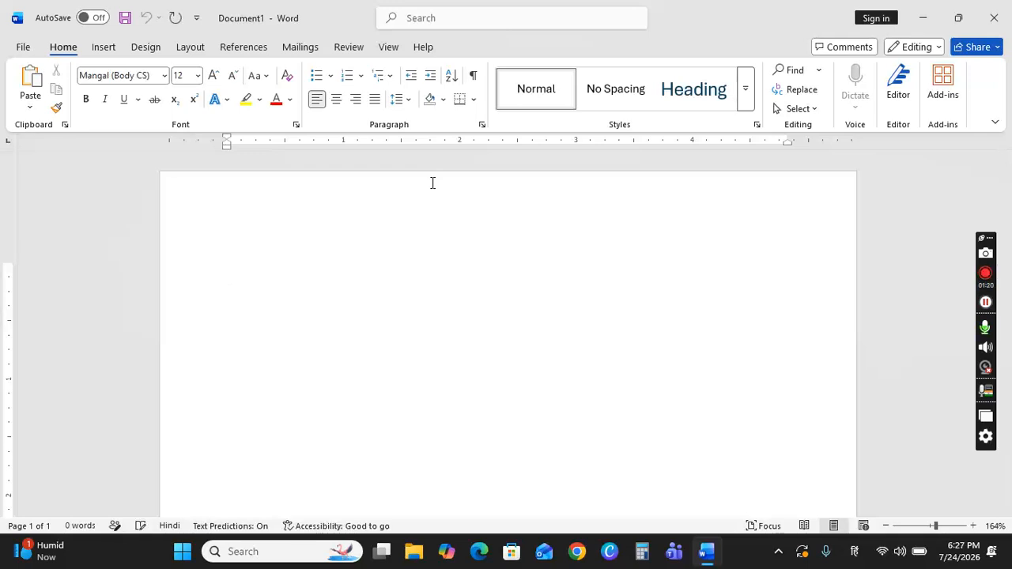
# - Change the input language to English and generate sample paragraphs with =RAND()
pyautogui.hotkey('alt', 'shift')
pyautogui.write('=')
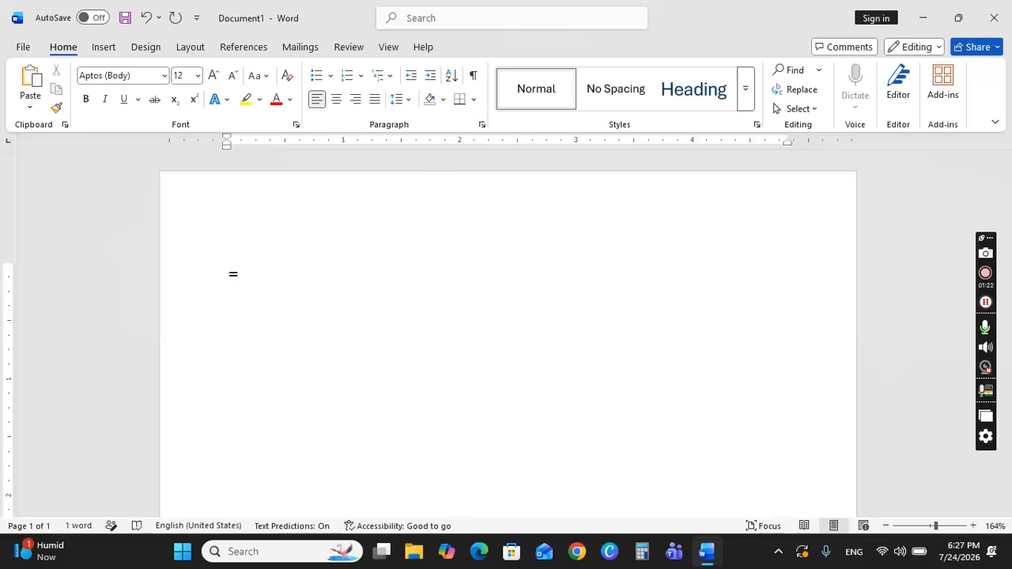
pyautogui.write('RAND')
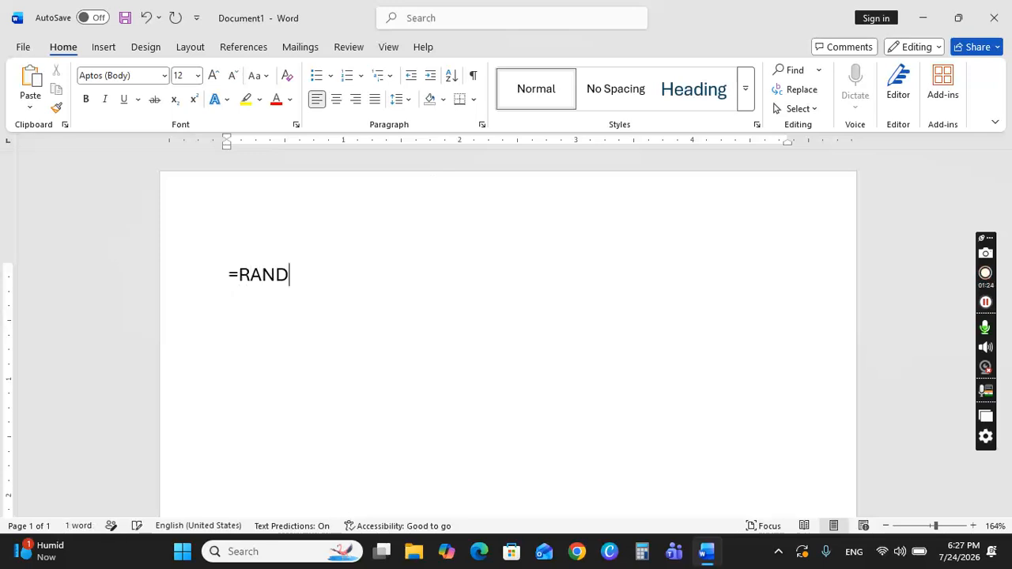
pyautogui.write('()')
pyautogui.press('Return')
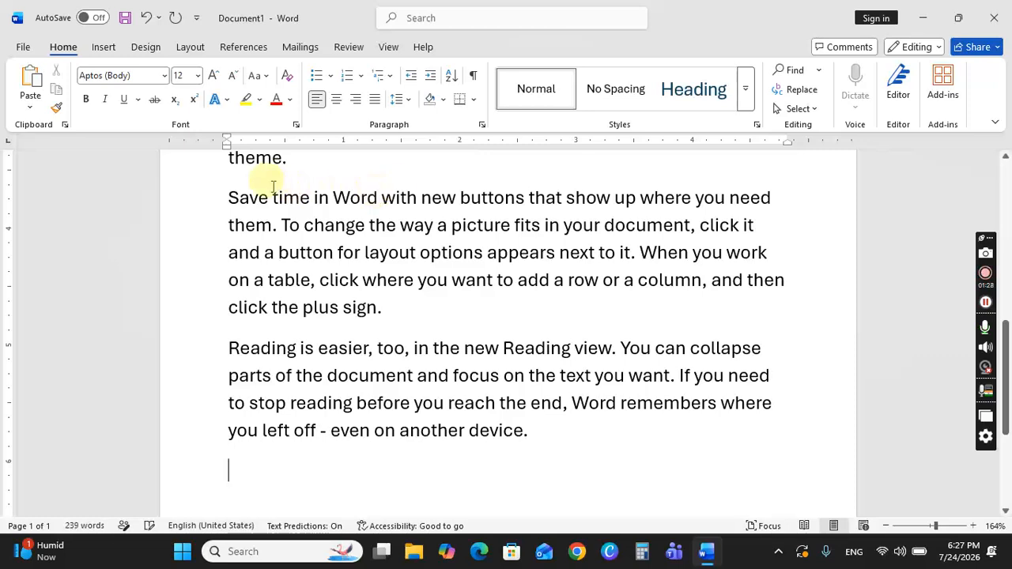
# - Format all the sample paragraphs as a bulleted list using the multicoloured cross bullet from the Bullet Library
pyautogui.scroll(5, 249, 212)
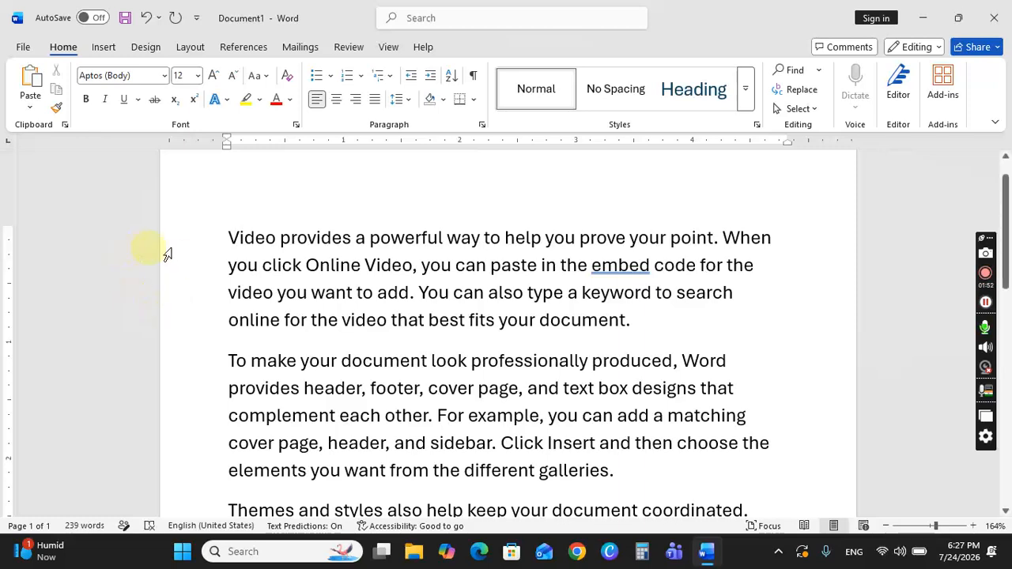
pyautogui.moveTo(224, 237); pyautogui.dragTo(525, 358)
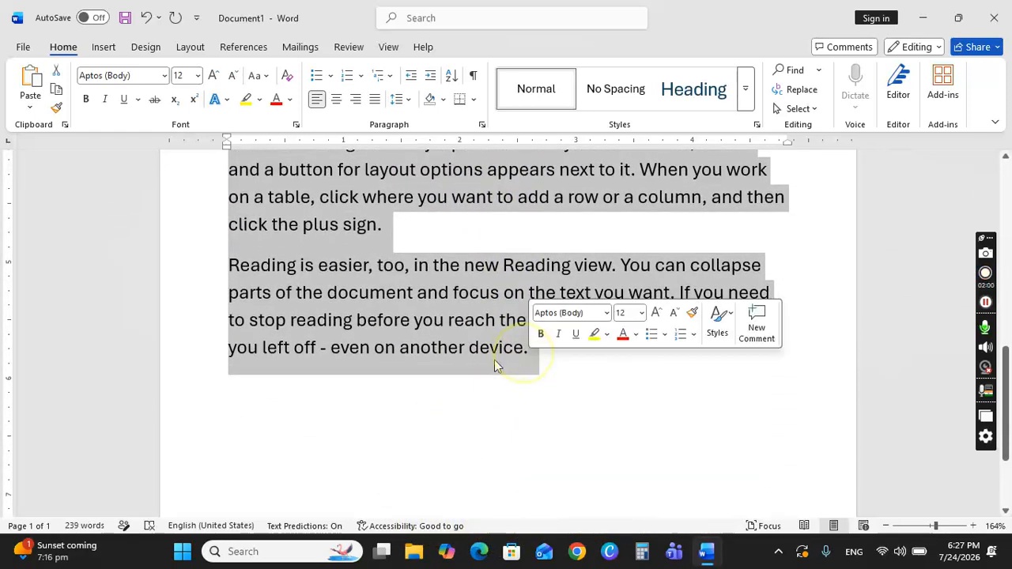
pyautogui.scroll(6, 402, 355)
pyautogui.scroll(1, 404, 359)
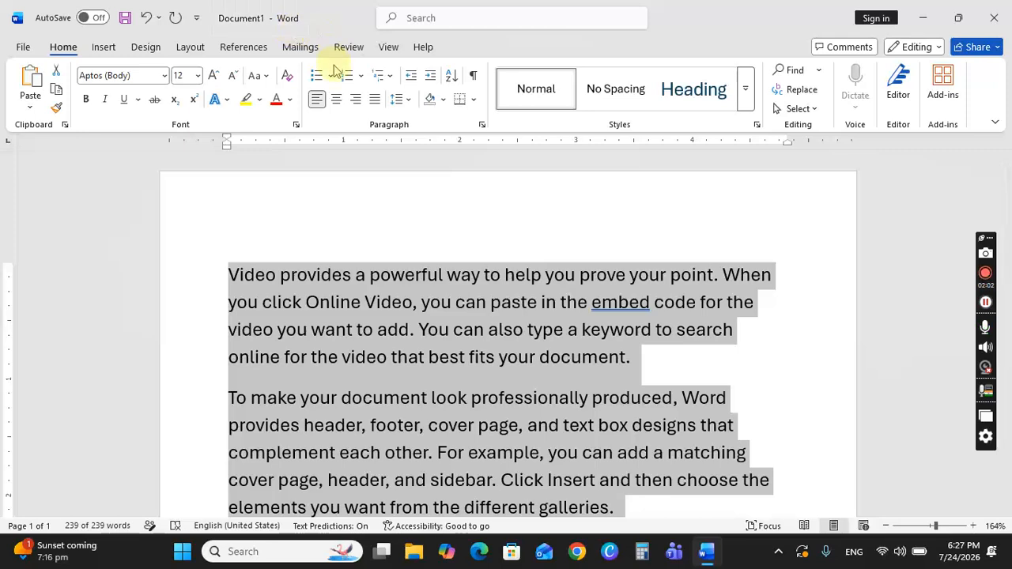
pyautogui.scroll(-7, 249, 442)
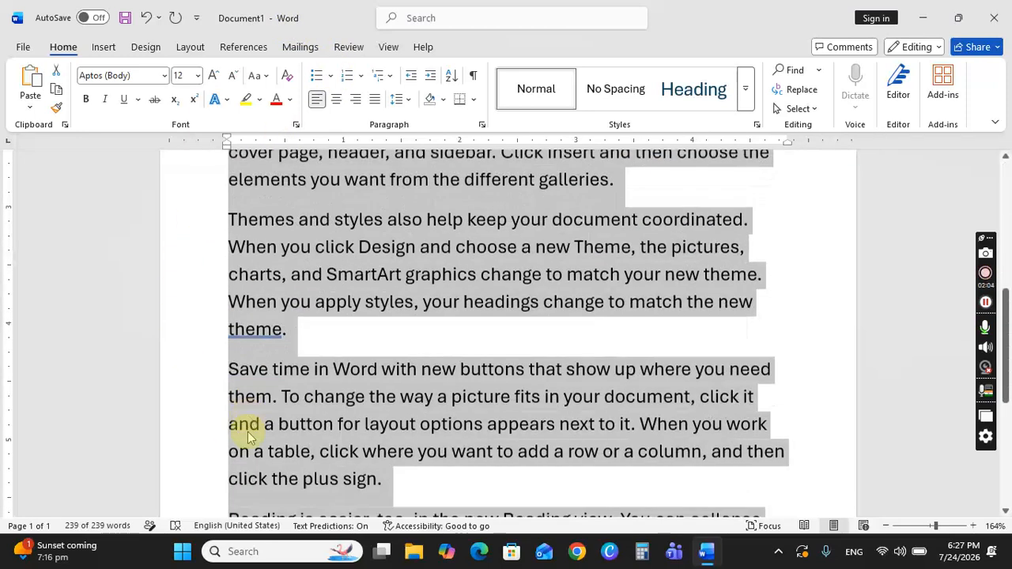
pyautogui.scroll(5, 207, 380)
pyautogui.scroll(2, 211, 383)
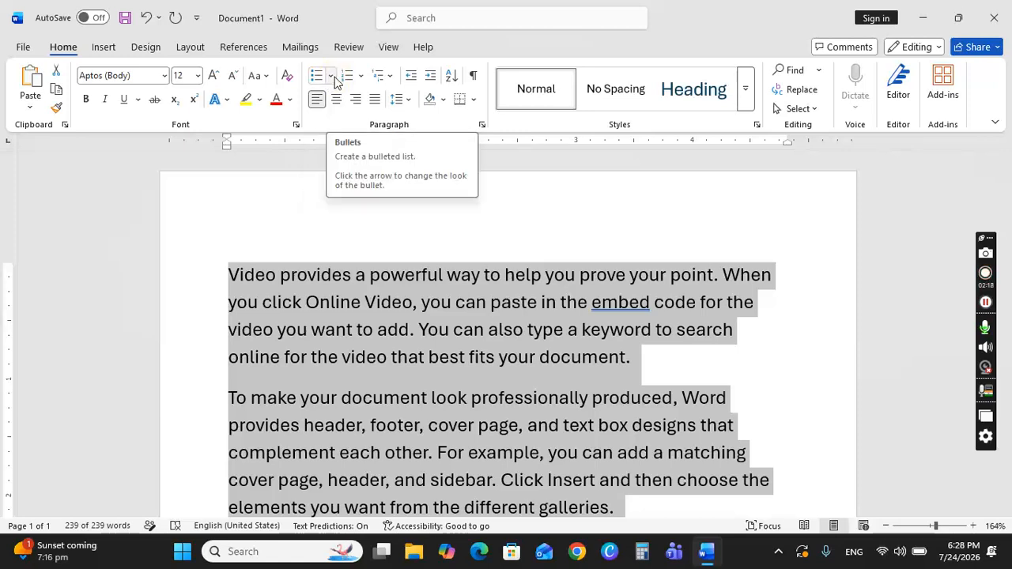
pyautogui.click(334, 77)
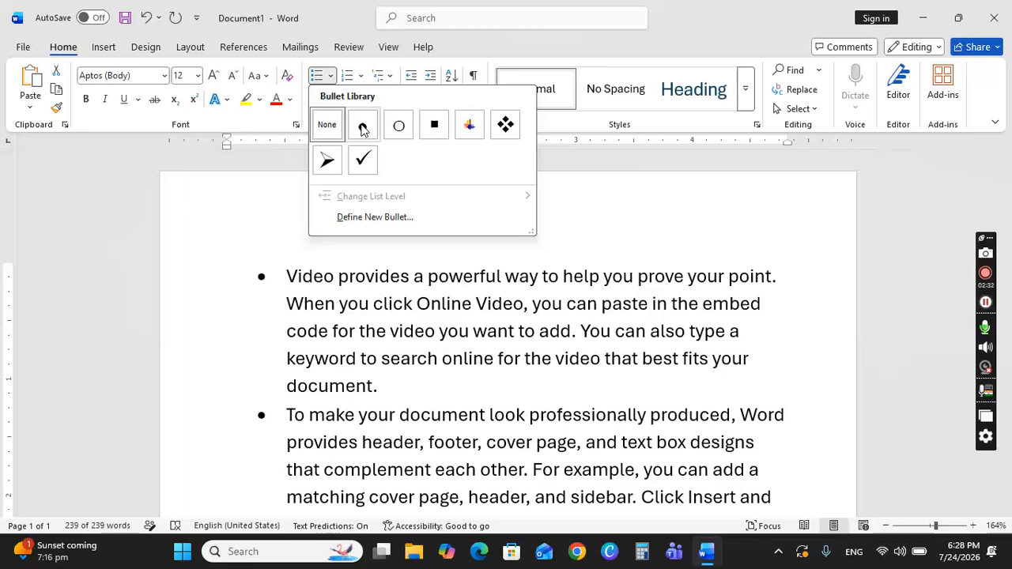
pyautogui.click(474, 133)
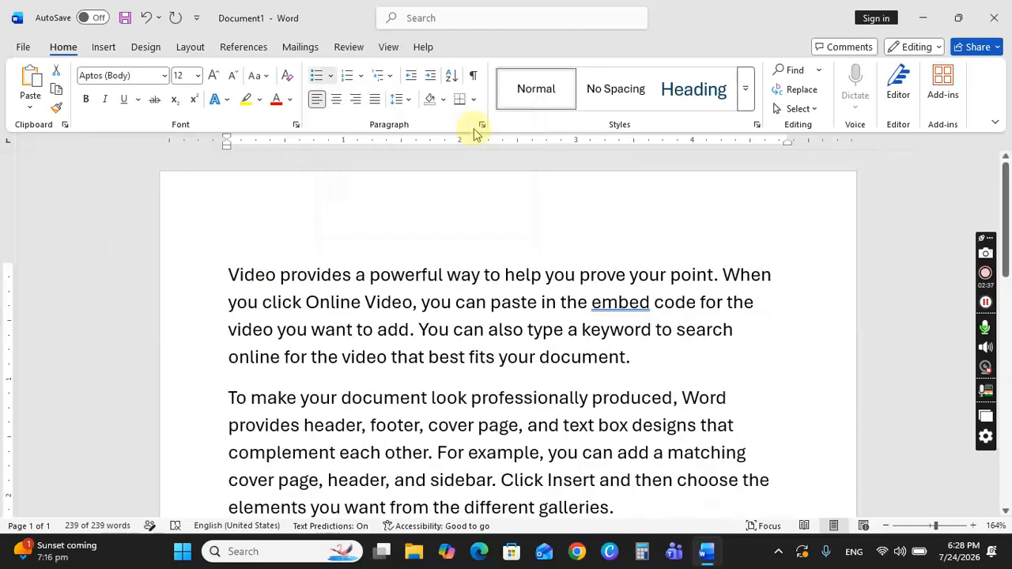
pyautogui.hotkey('ctrl', 'a')
pyautogui.click(316, 75)
pyautogui.click(316, 364)
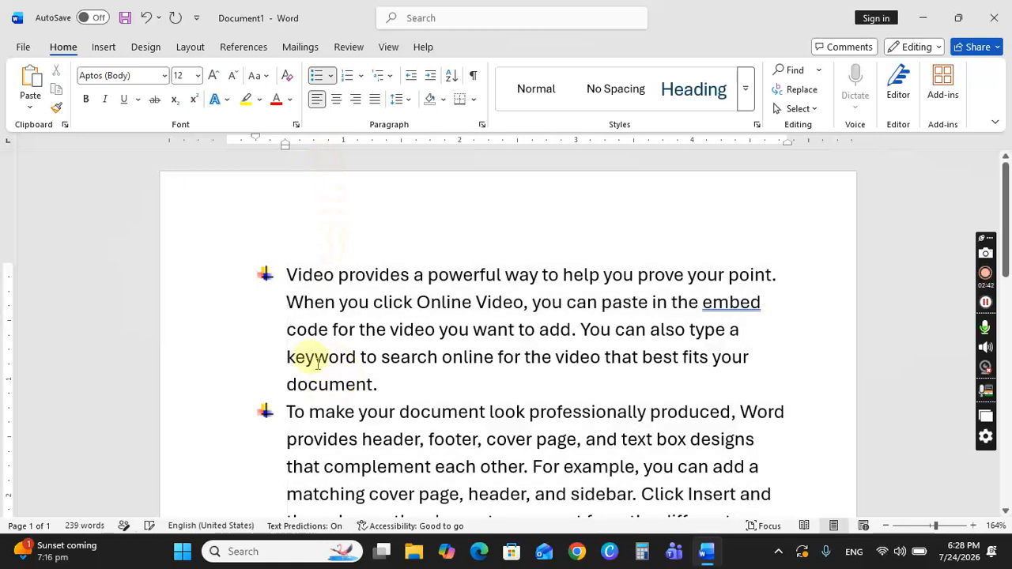
# - Add the bulleted item "HELLO WORD" after the last paragraph, followed by an empty bullet
pyautogui.scroll(-2, 316, 364)
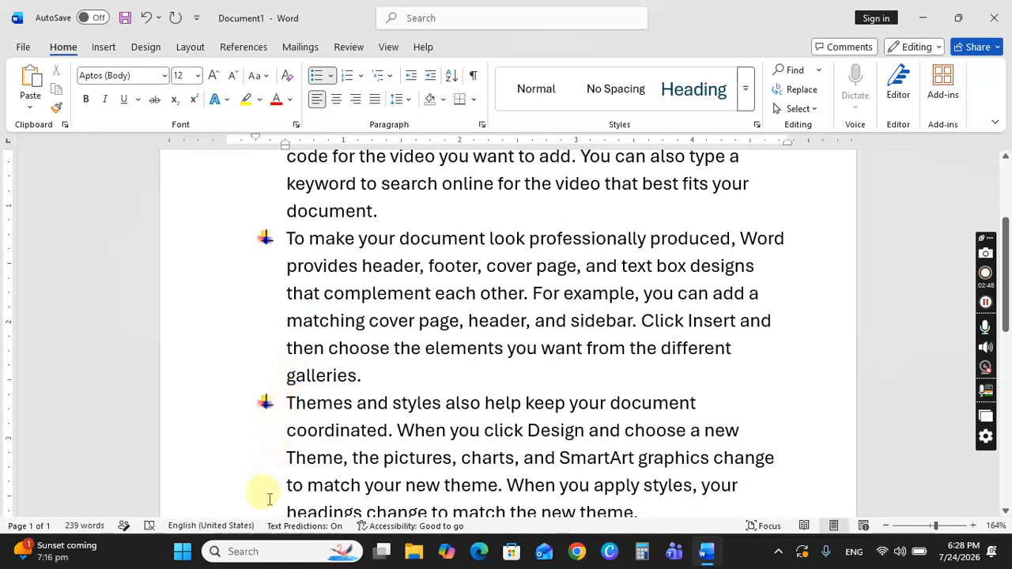
pyautogui.scroll(-6, 260, 463)
pyautogui.scroll(6, 259, 465)
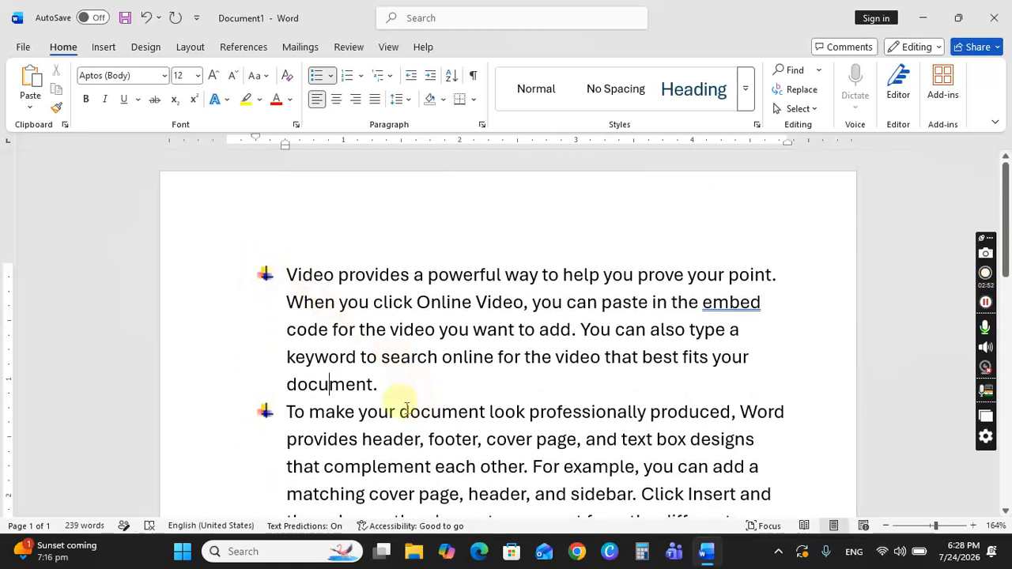
pyautogui.scroll(-9, 346, 395)
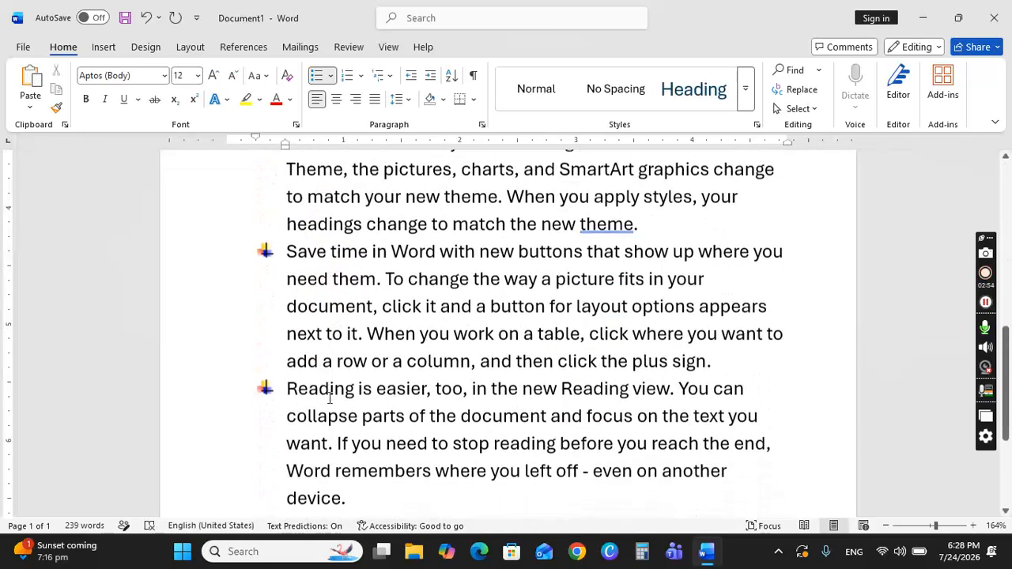
pyautogui.click(347, 255)
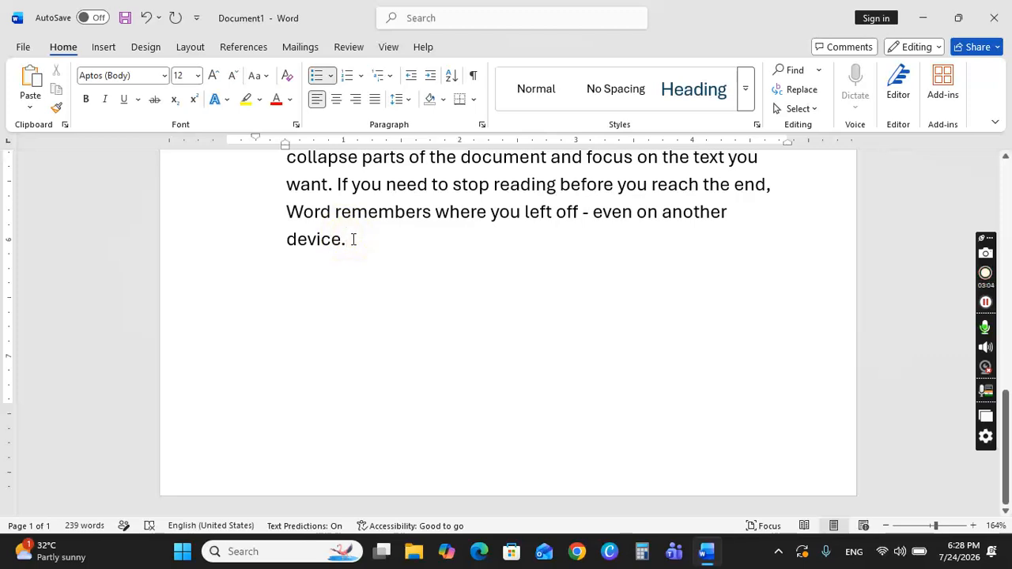
pyautogui.press('Return')
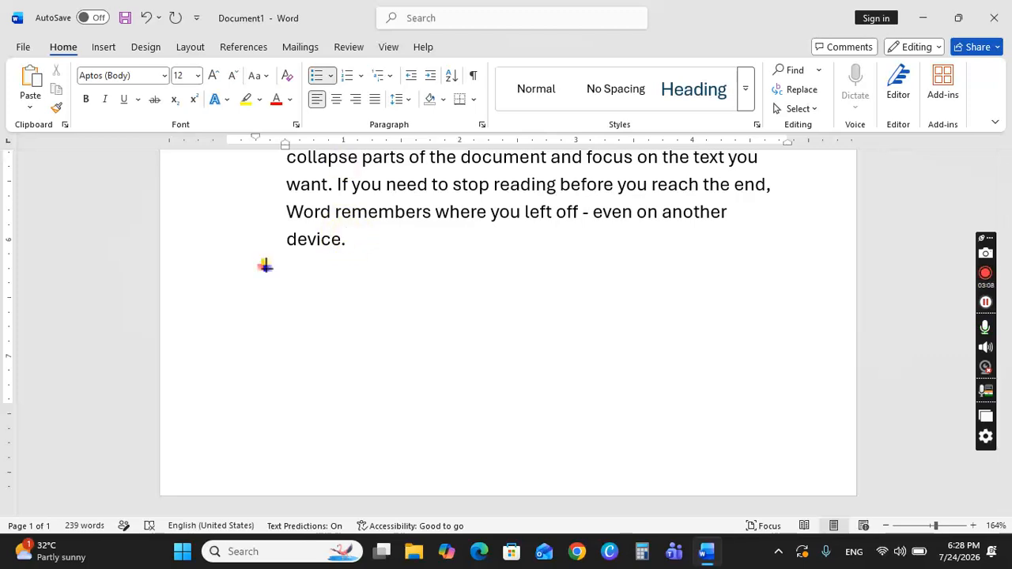
pyautogui.write('HELLO ')
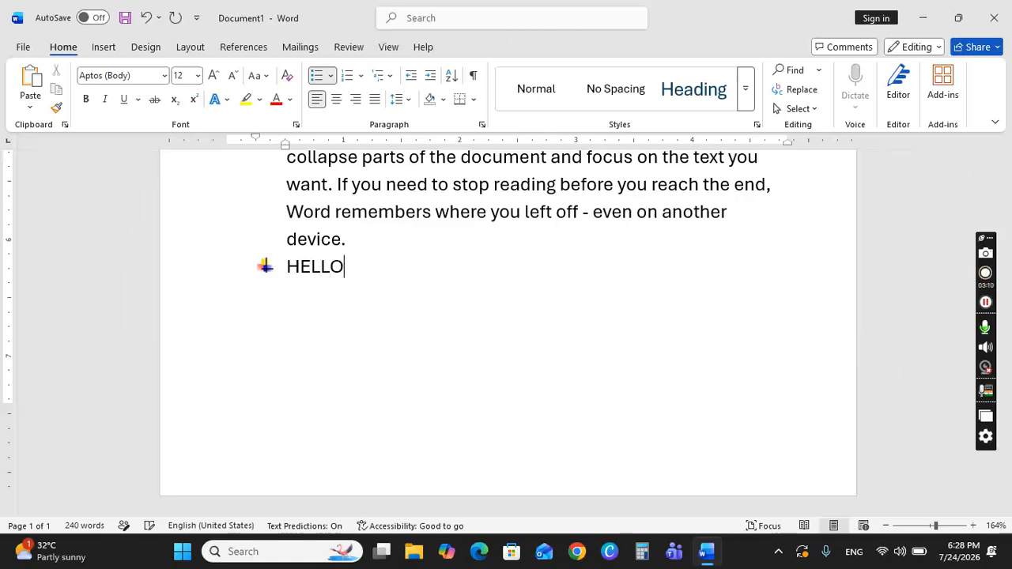
pyautogui.write('WORD')
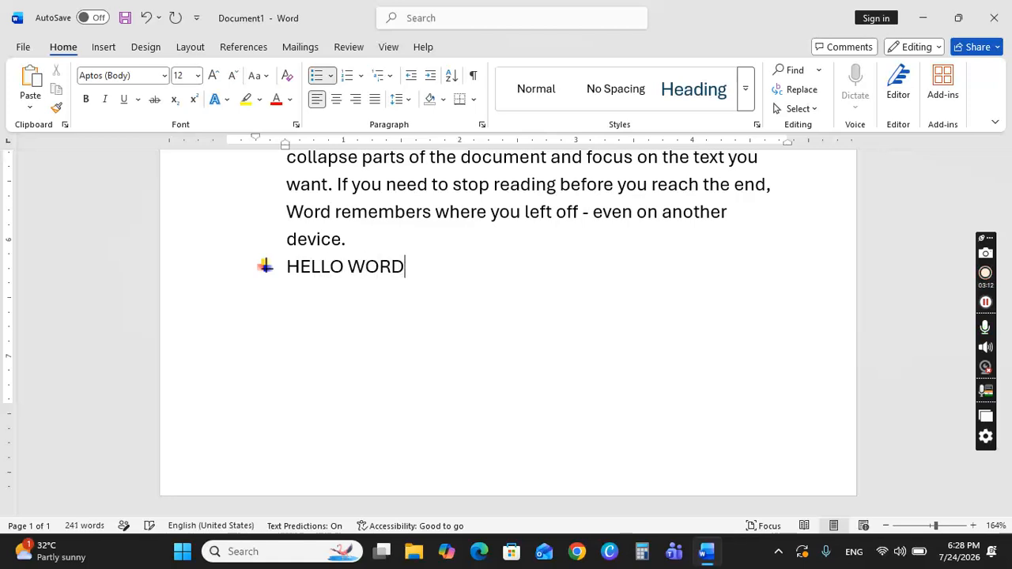
pyautogui.press('Return')
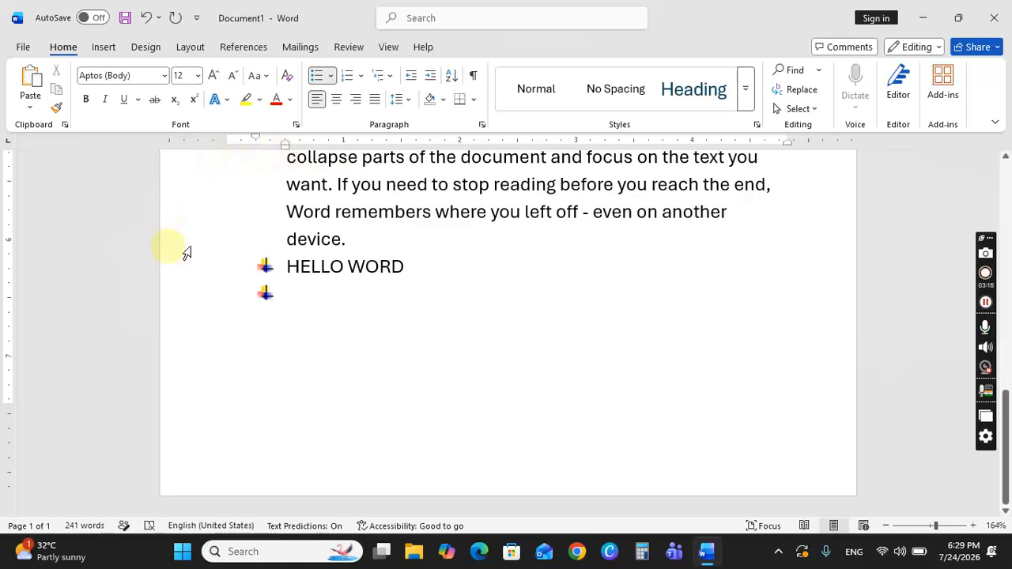
# - Select the whole list, including the "HELLO WORD" item, and remove its bullets
pyautogui.scroll(4, 268, 312)
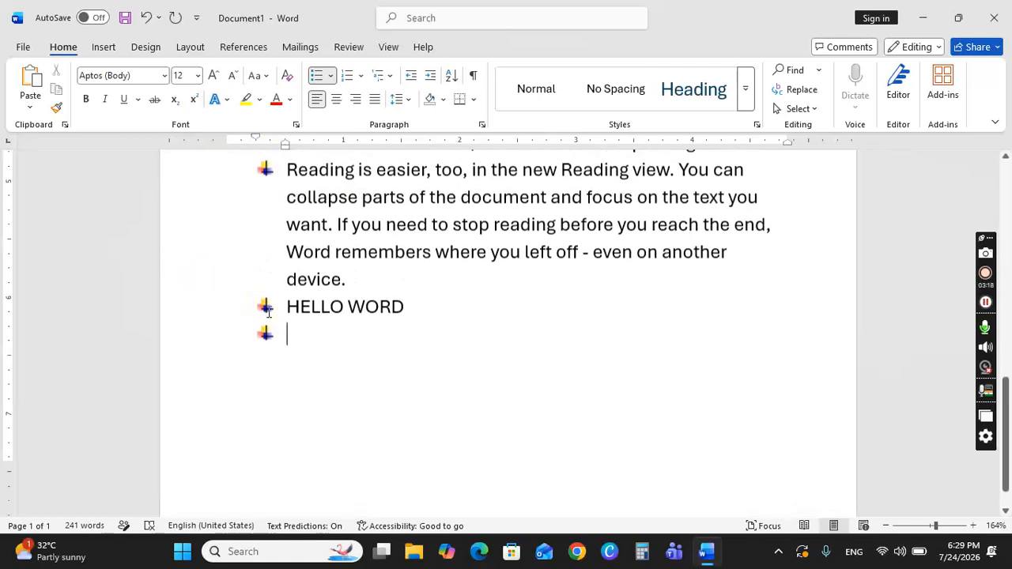
pyautogui.scroll(6, 269, 312)
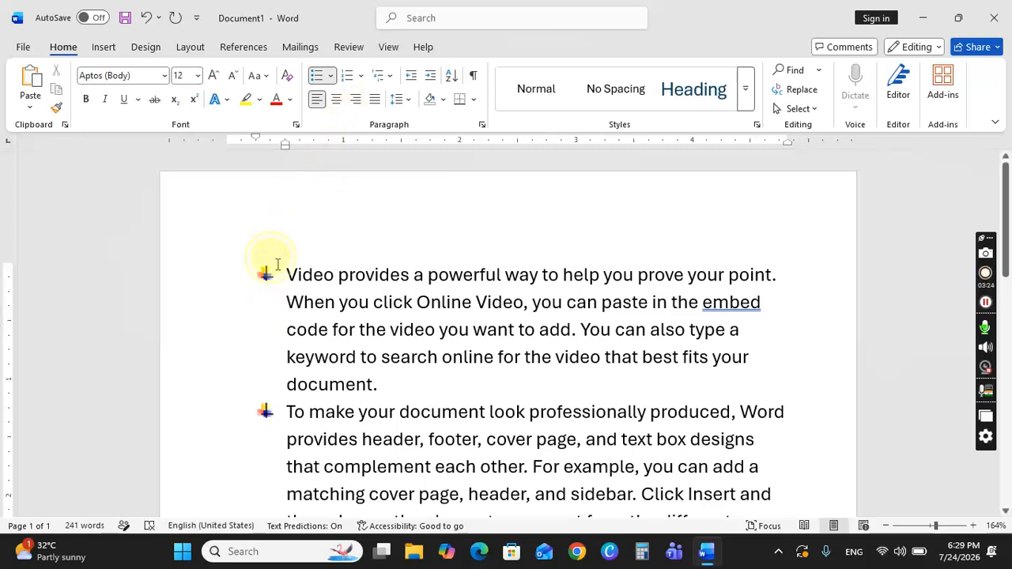
pyautogui.moveTo(286, 277); pyautogui.dragTo(412, 391)
pyautogui.moveTo(411, 391); pyautogui.dragTo(411, 390)
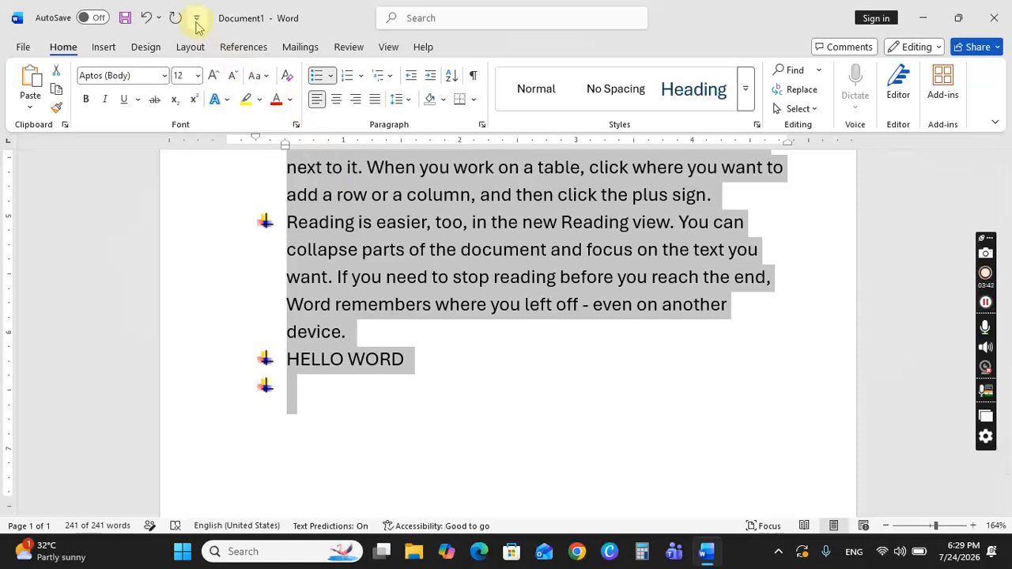
pyautogui.click(314, 79)
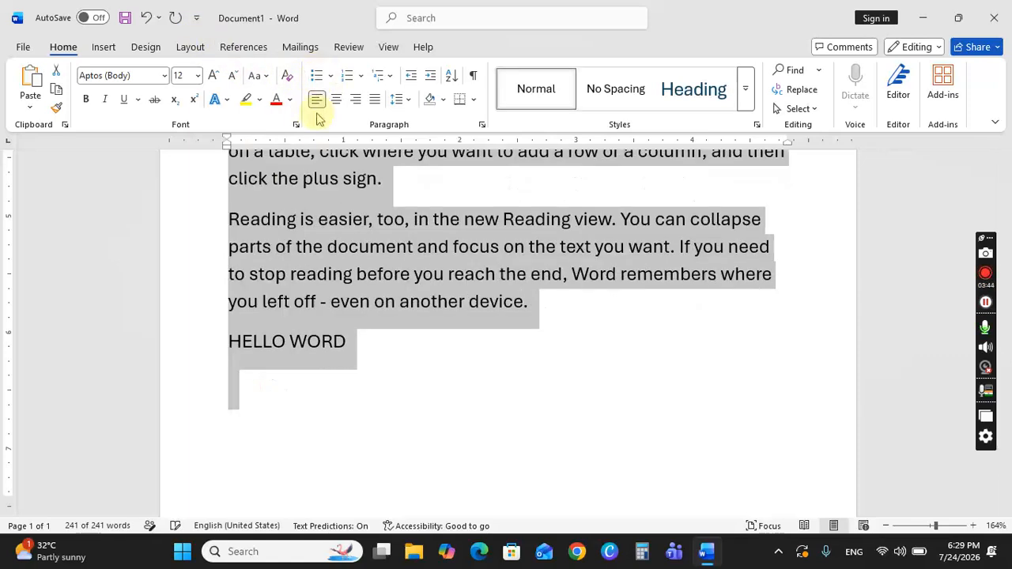
# - Apply the 1) 2) 3) number format from the Numbering Library to all the selected paragraphs
pyautogui.scroll(6, 273, 262)
pyautogui.scroll(2, 275, 261)
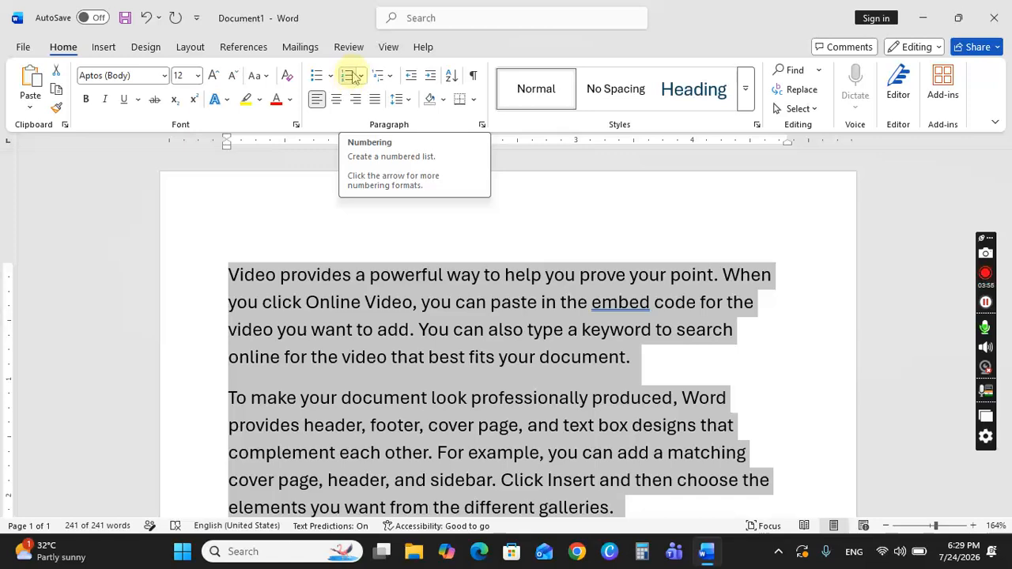
pyautogui.click(360, 76)
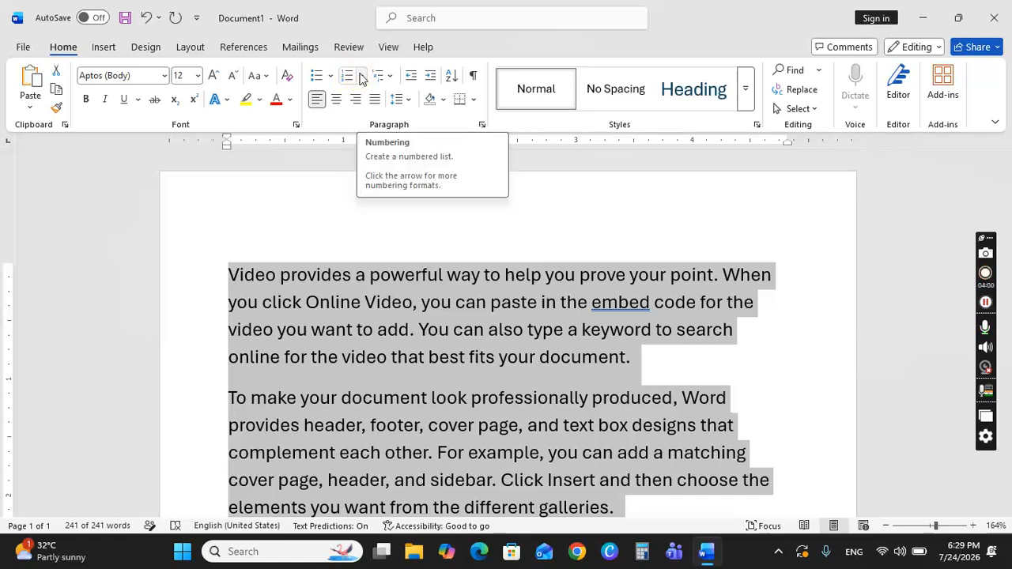
pyautogui.click(359, 77)
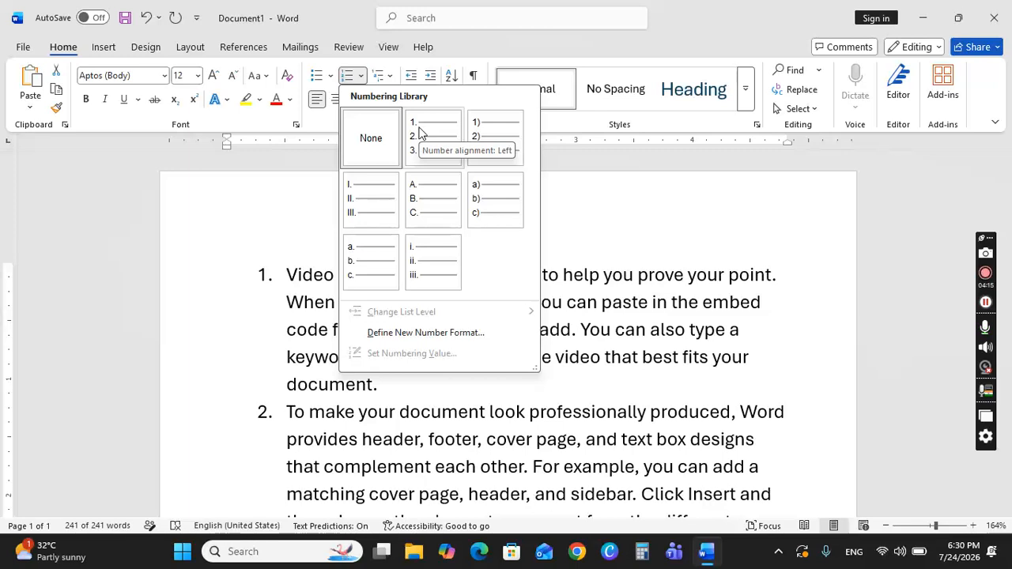
pyautogui.click(480, 142)
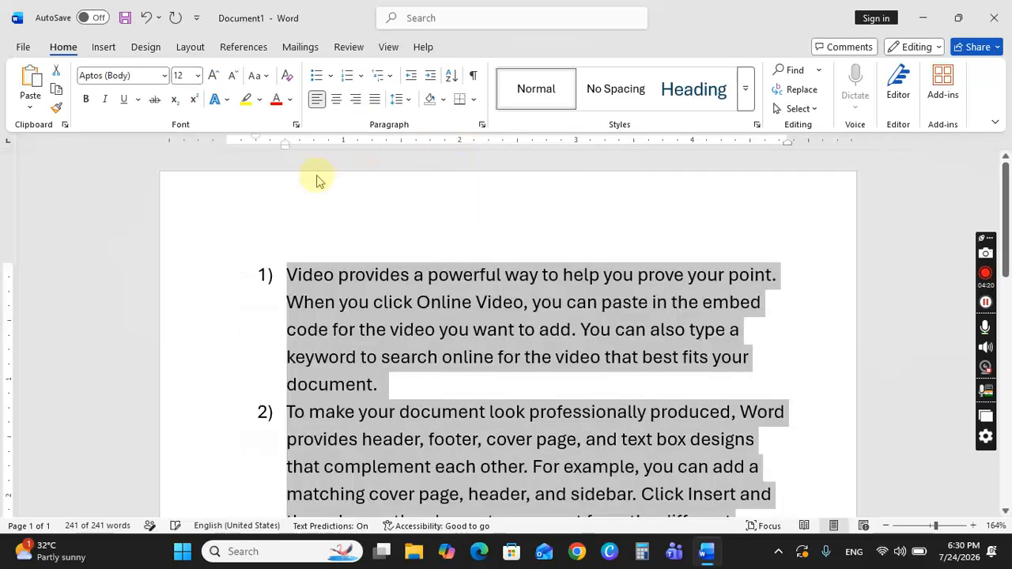
# - Add an empty numbered item after "HELLO WORD" at the end of the list
pyautogui.scroll(-8, 316, 180)
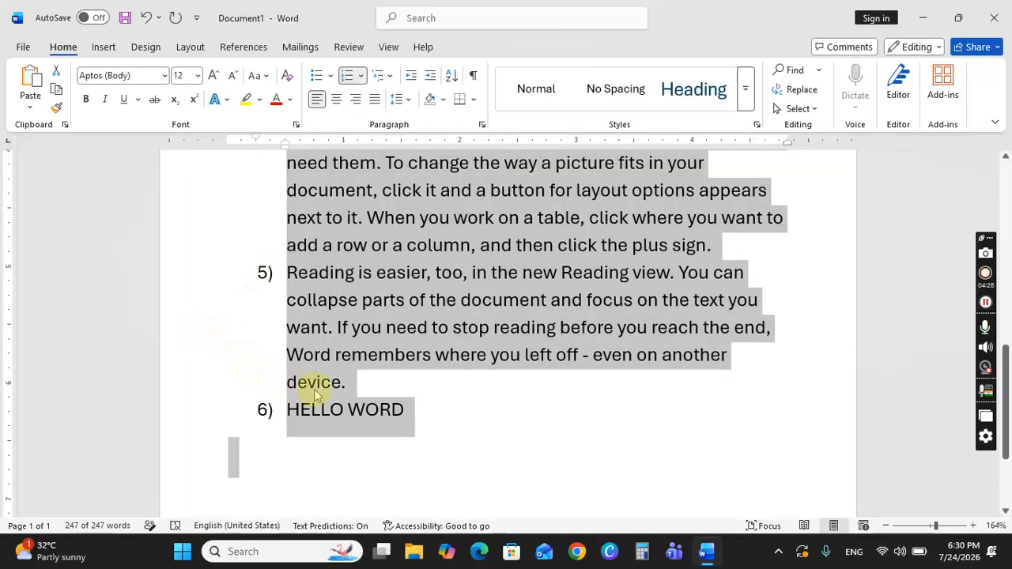
pyautogui.click(405, 410)
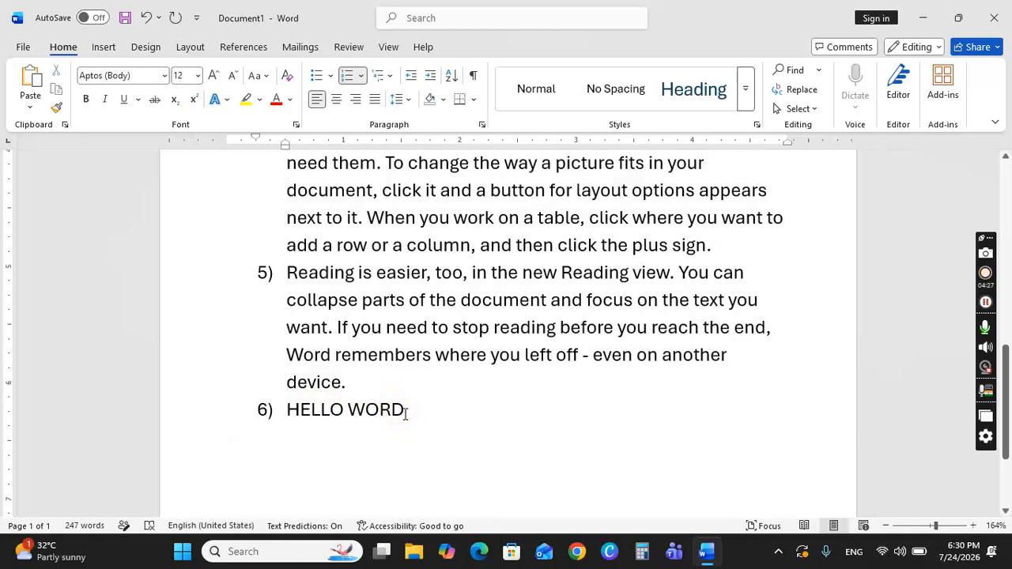
pyautogui.press('Return')
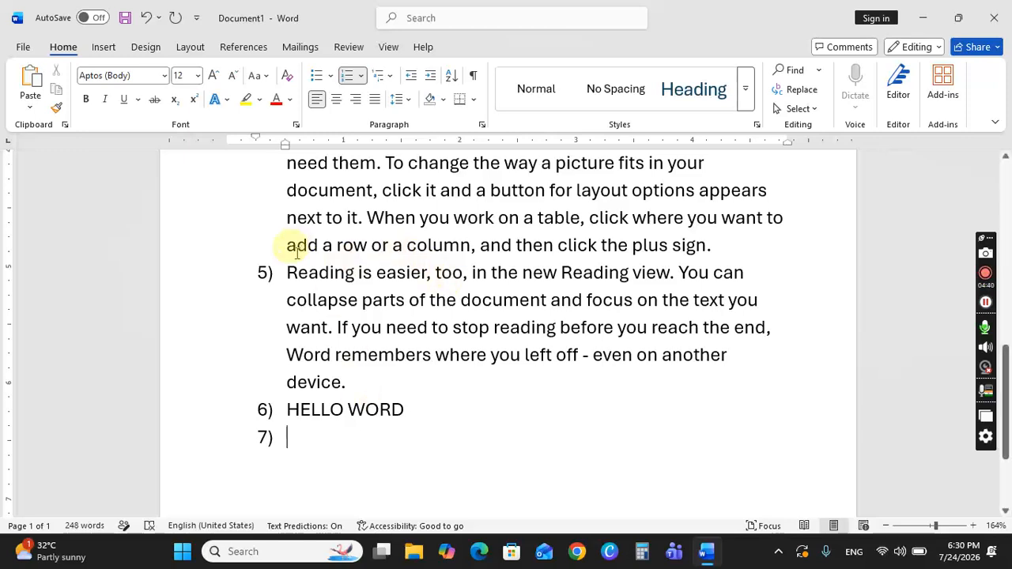
# - Select all the text in the document and remove the 1) 2) 3) numbering
pyautogui.scroll(3, 289, 246)
pyautogui.scroll(5, 289, 255)
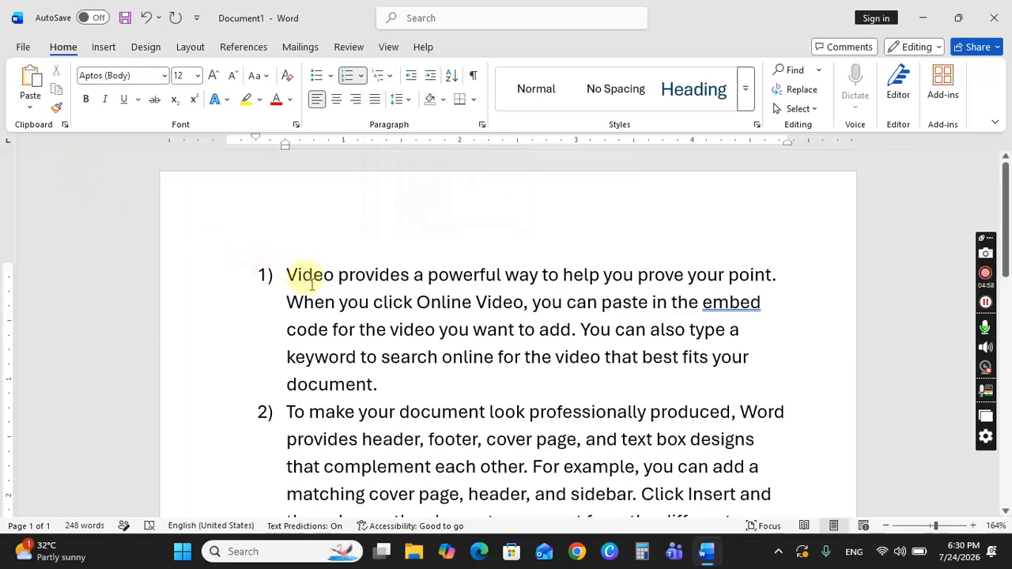
pyautogui.hotkey('ctrl', 'a')
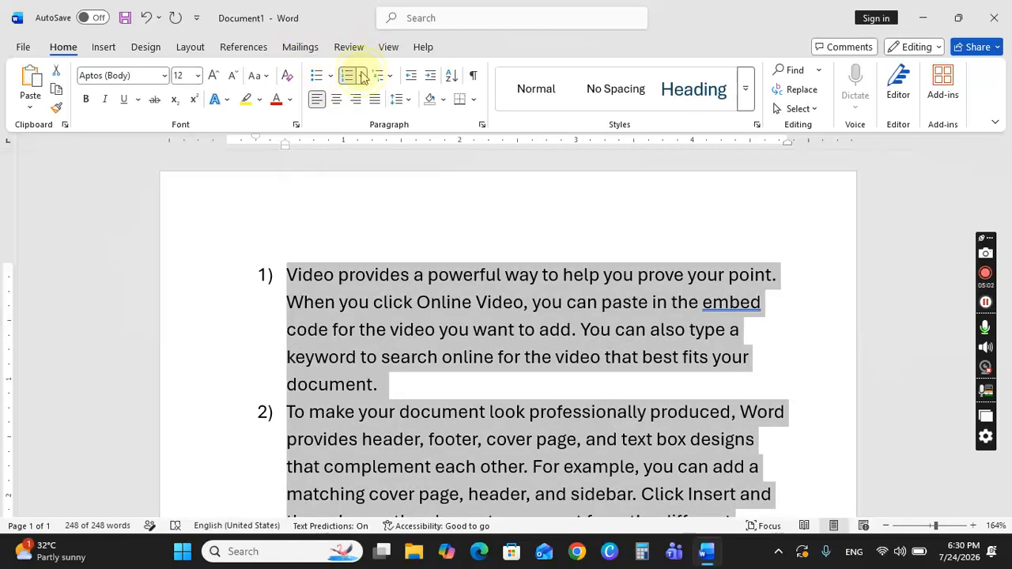
pyautogui.click(356, 76)
pyautogui.click(354, 76)
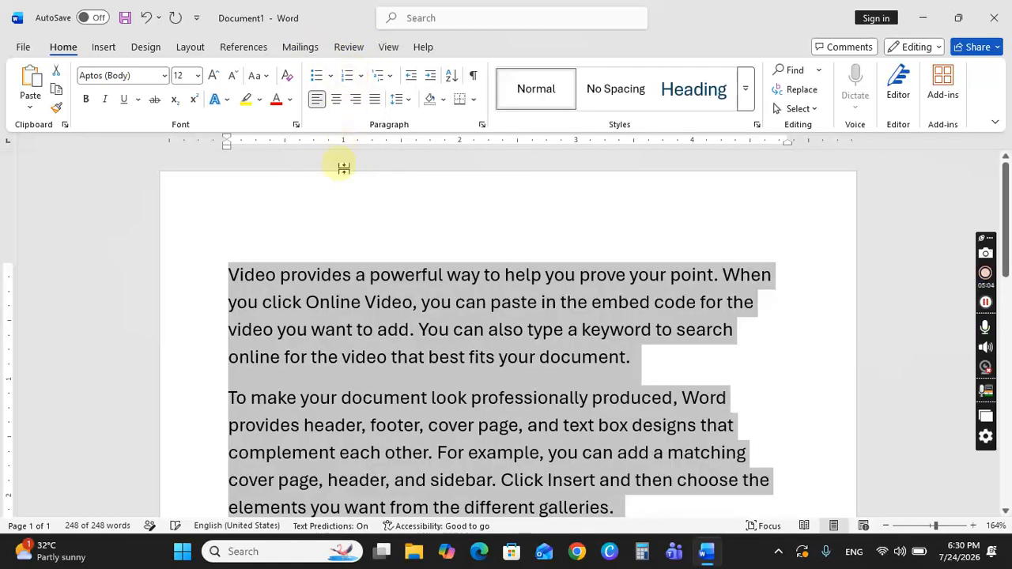
# - Apply the 1. / 1.1. / 1.1.1. multilevel list format from the List Library to all the selected paragraphs
pyautogui.click(391, 77)
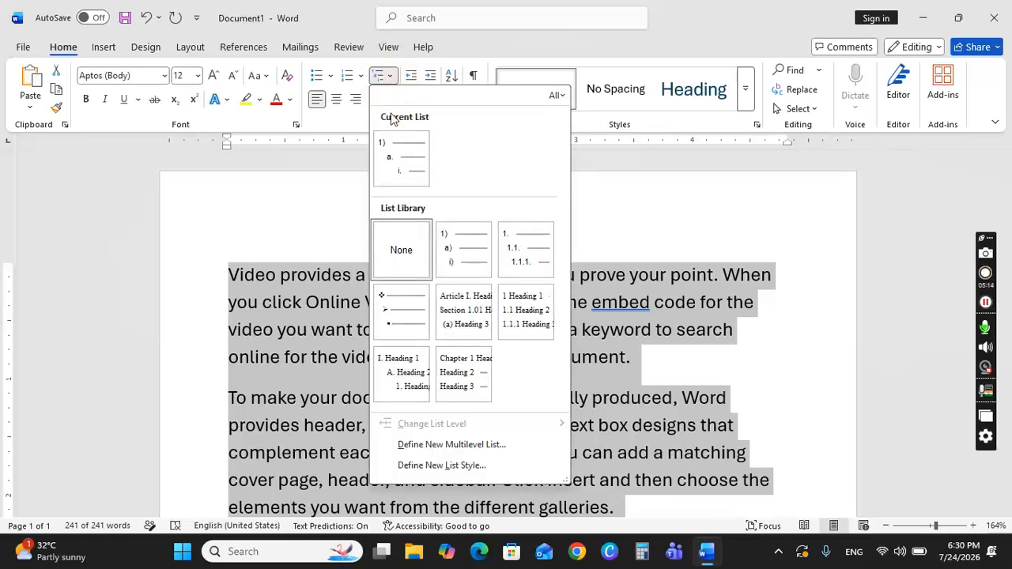
pyautogui.moveTo(396, 148)
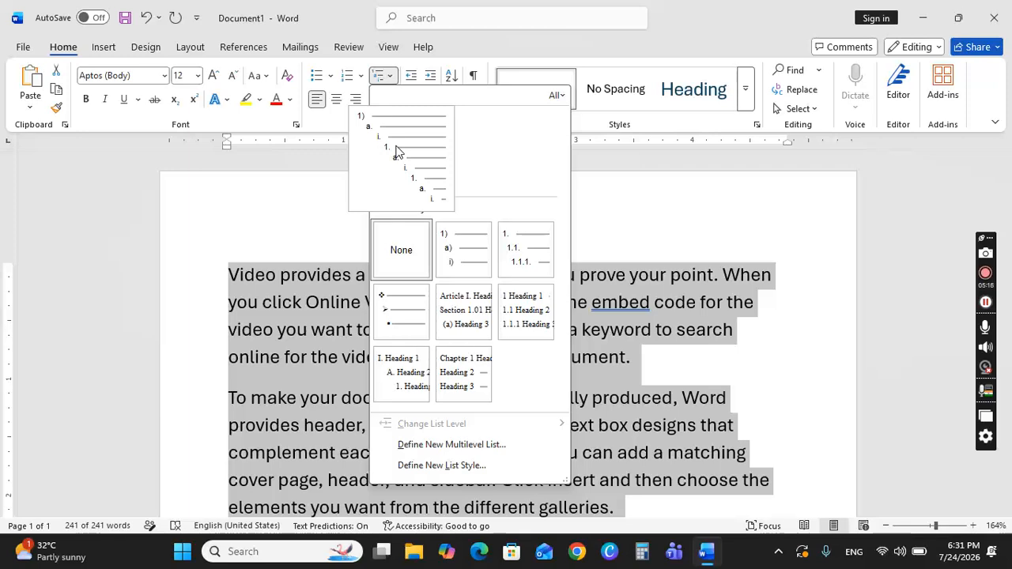
pyautogui.moveTo(457, 253)
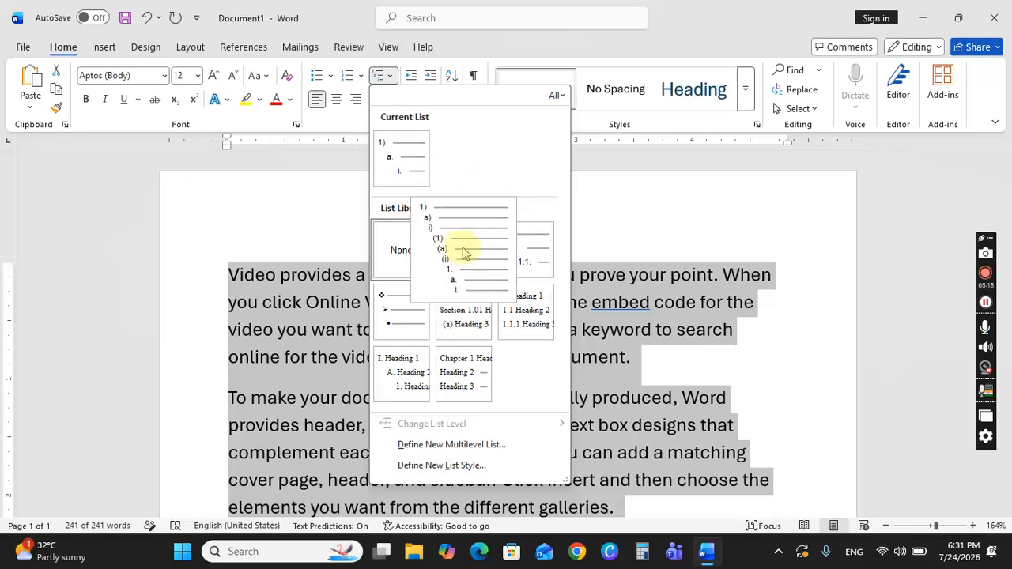
pyautogui.moveTo(539, 244)
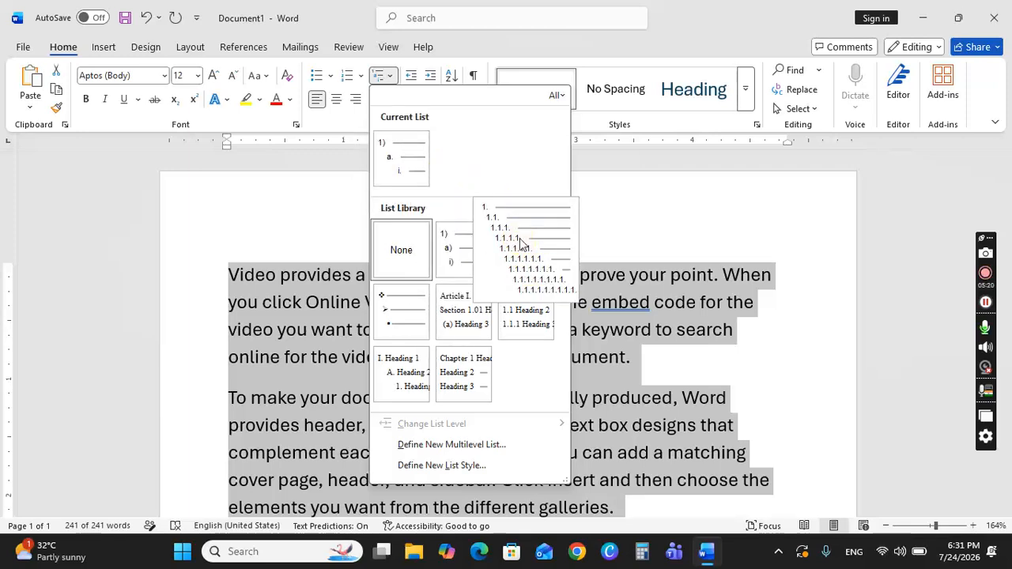
pyautogui.moveTo(415, 172)
pyautogui.click(515, 259)
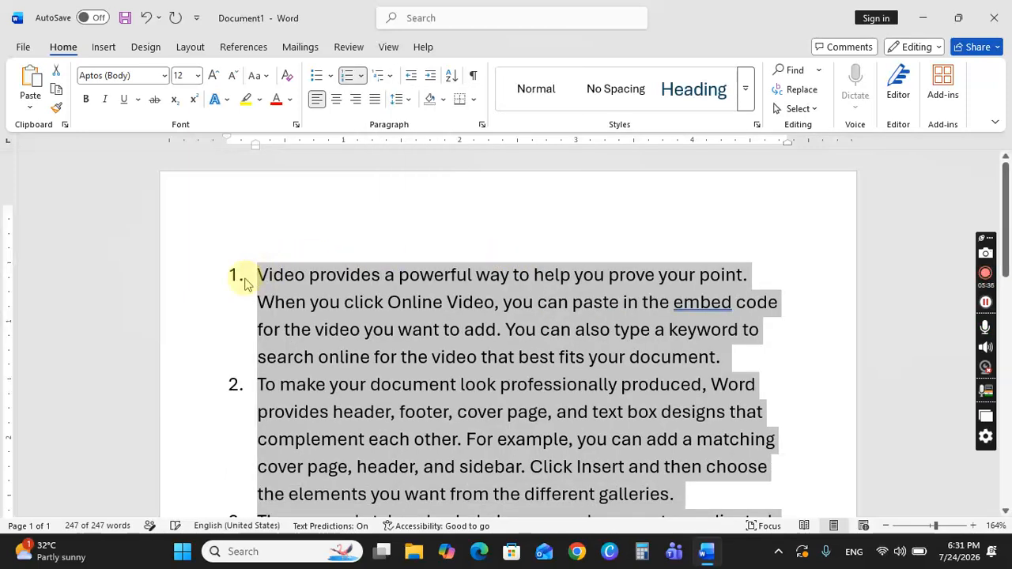
# - Add an empty numbered item after "HELLO WORD" and try to decrease its indent
pyautogui.scroll(-8, 245, 283)
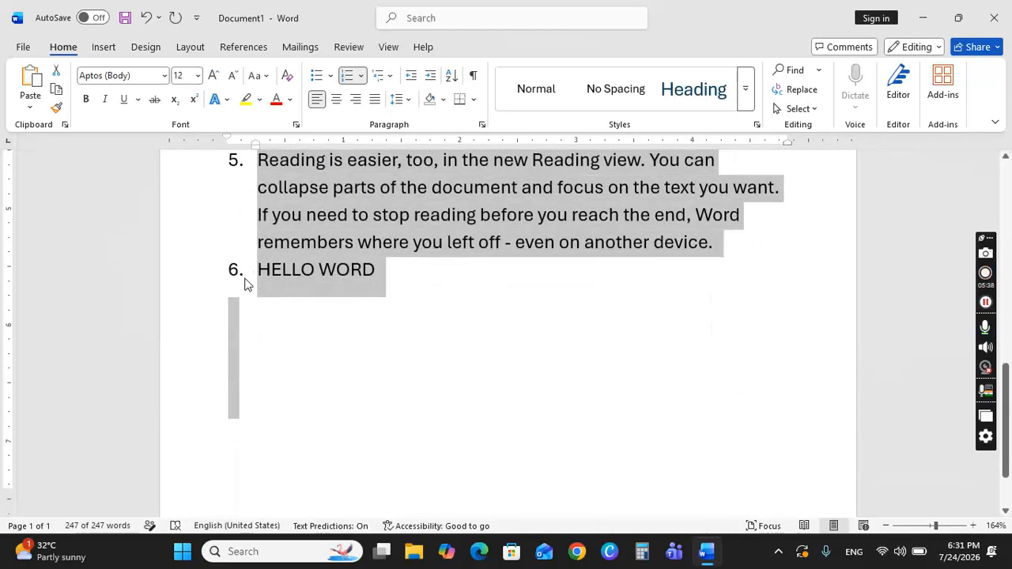
pyautogui.click(285, 295)
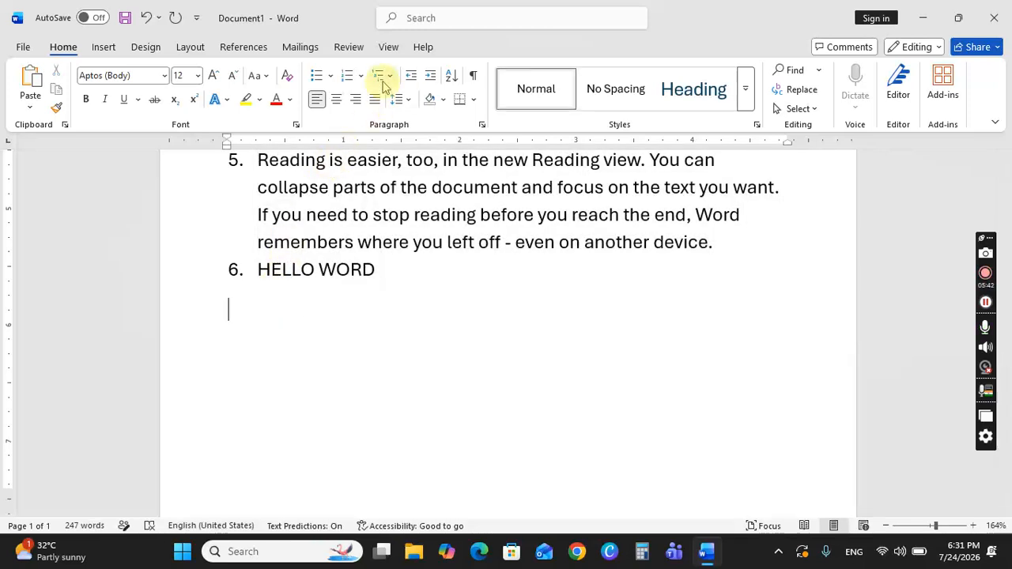
pyautogui.click(395, 280)
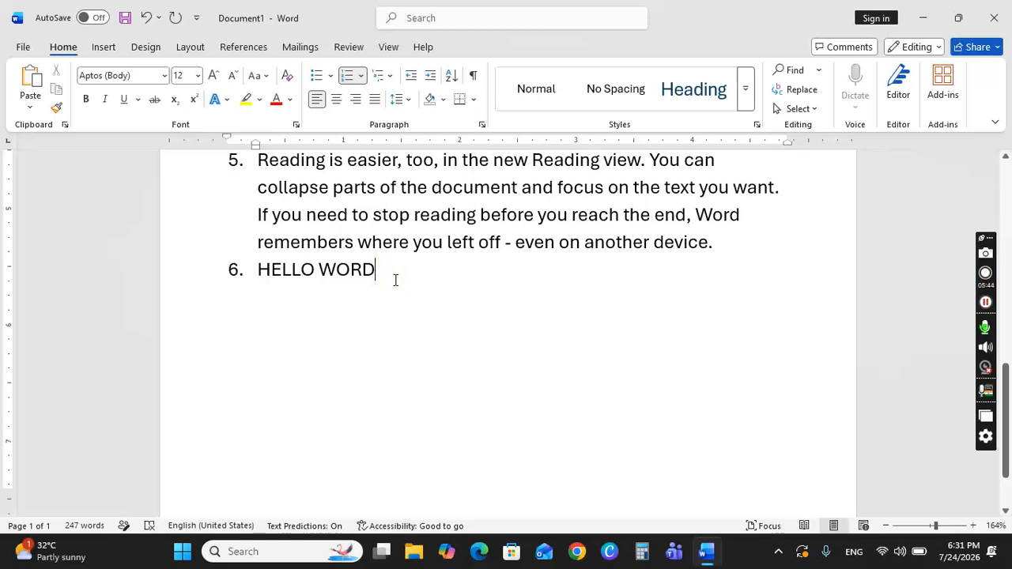
pyautogui.press('Return')
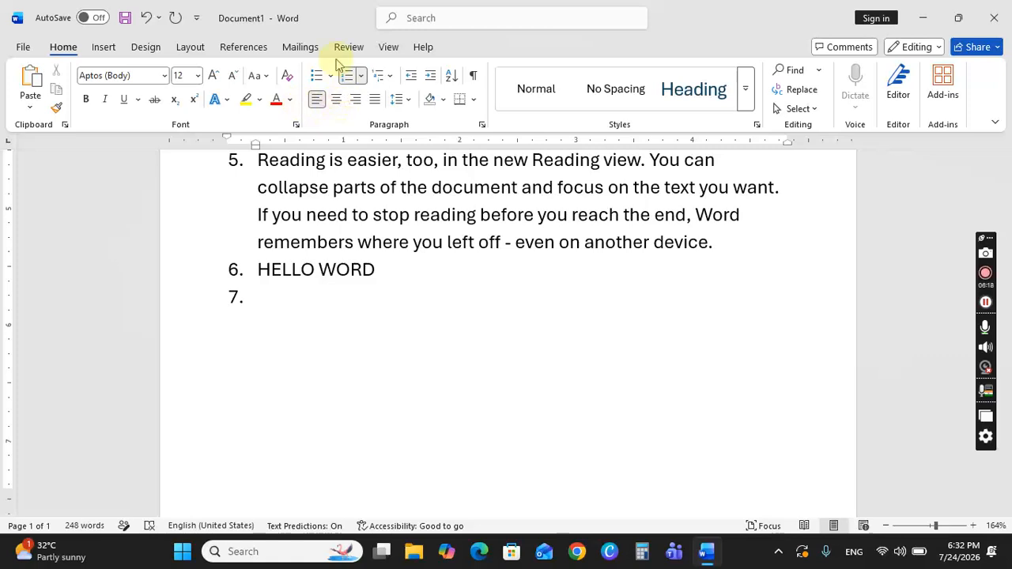
pyautogui.click(411, 83)
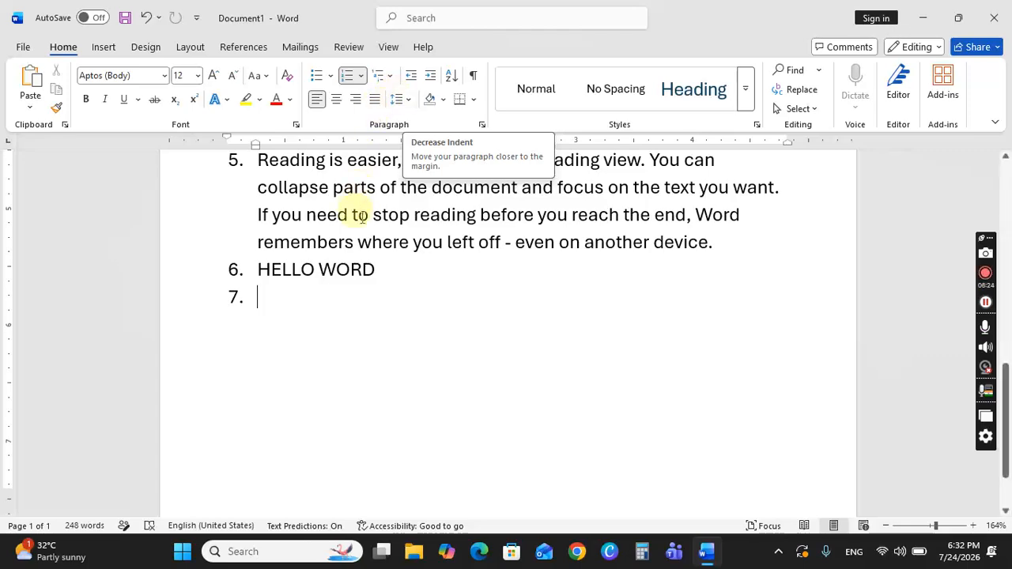
# - Shift the numbered list slightly inward from its first number, select the first paragraph, and decrease the list indent back to the margin
pyautogui.scroll(10, 356, 299)
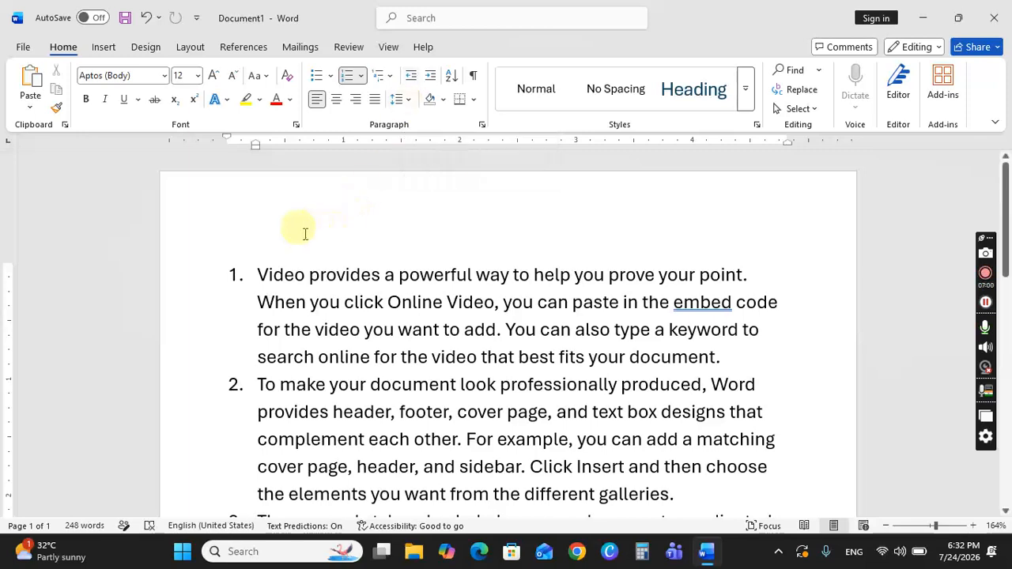
pyautogui.click(242, 273)
pyautogui.moveTo(243, 272); pyautogui.dragTo(256, 327)
pyautogui.click(257, 338)
pyautogui.moveTo(266, 273); pyautogui.dragTo(486, 391)
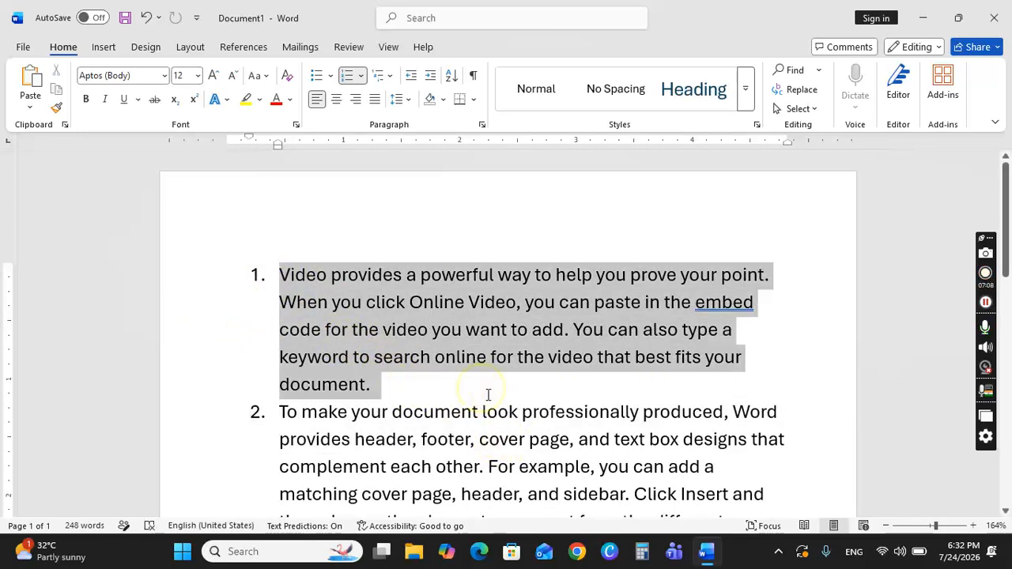
pyautogui.click(413, 78)
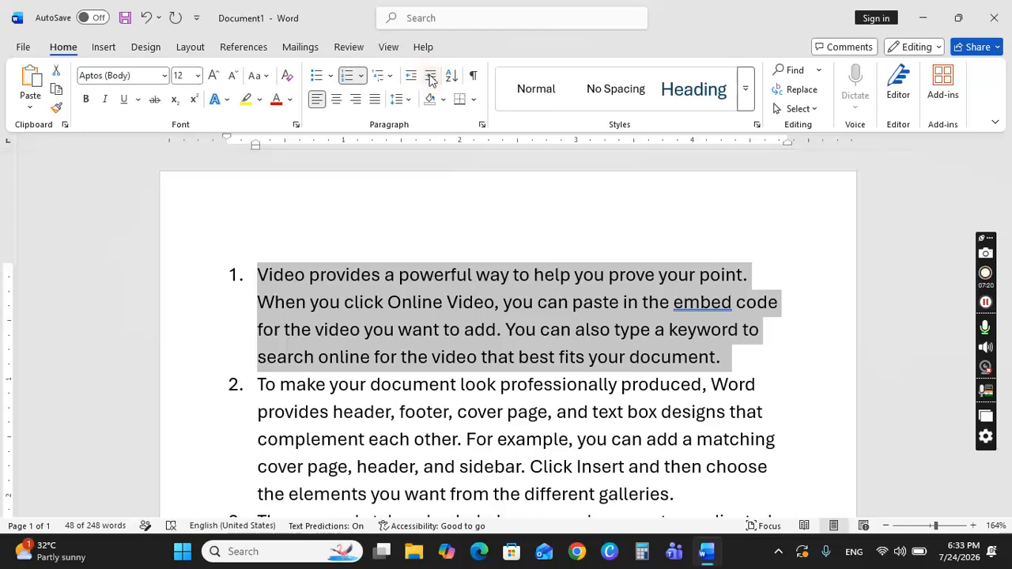
# - Increase the numbered list's indent repeatedly with the first paragraph selected
pyautogui.click(431, 78)
pyautogui.click(431, 78)
pyautogui.click(431, 79)
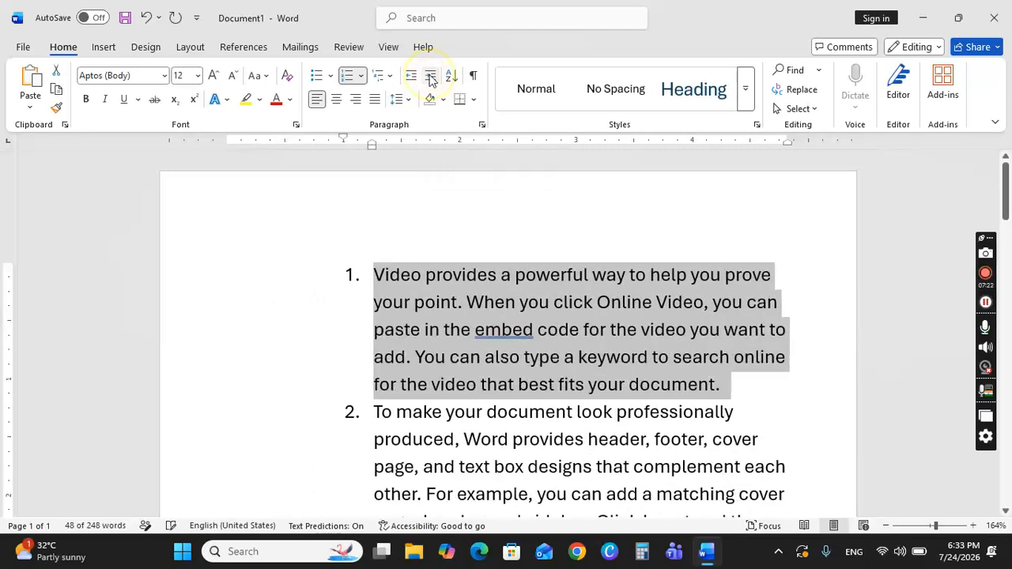
pyautogui.click(431, 79)
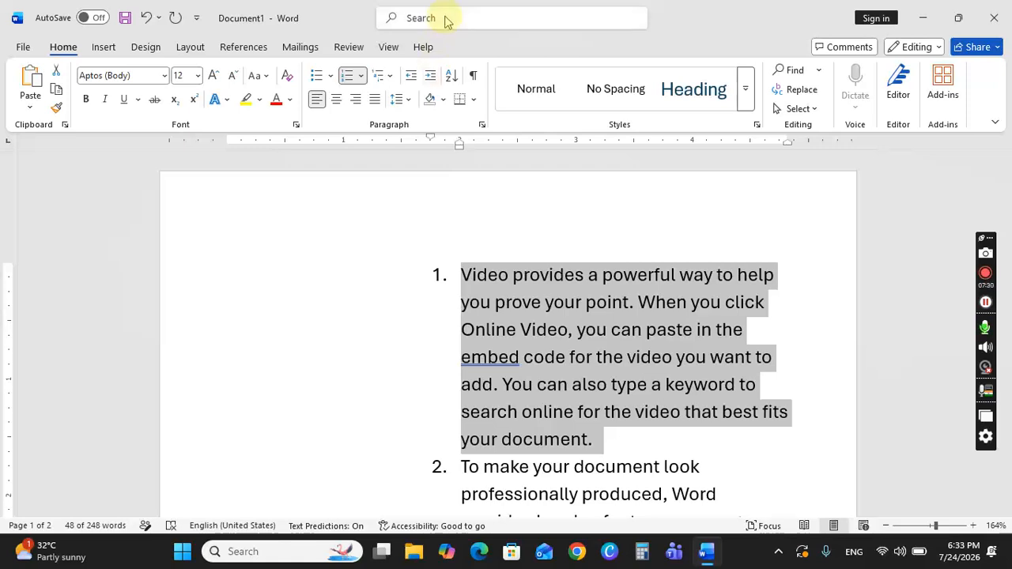
# - Decrease the numbered list's indent repeatedly until it is back at the page margin
pyautogui.click(408, 79)
pyautogui.click(409, 80)
pyautogui.click(409, 79)
pyautogui.click(408, 79)
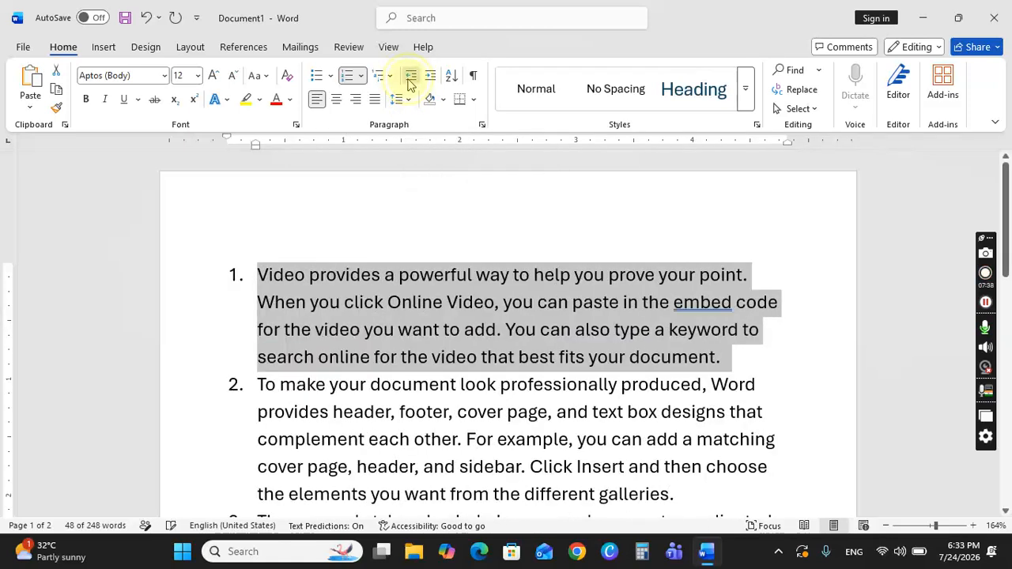
pyautogui.click(409, 81)
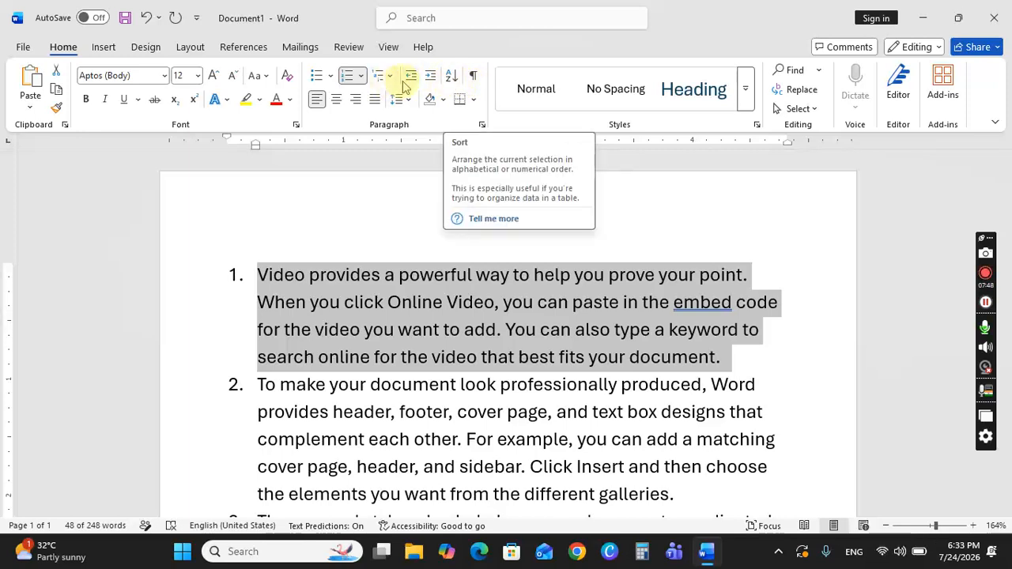
# - Open and dismiss the Sort Text dialog, and move the first paragraph's text into the second item after "Word provides"
pyautogui.click(449, 79)
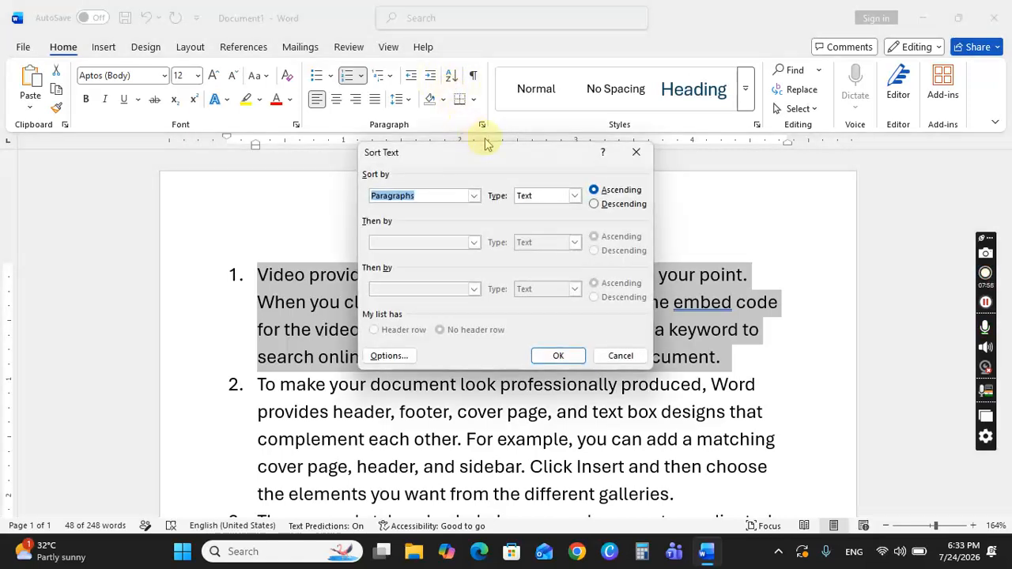
pyautogui.click(636, 152)
pyautogui.moveTo(265, 276); pyautogui.dragTo(334, 412)
# - Select the whole document and sort it by Paragraphs, type Text, in ascending order with no header row
pyautogui.moveTo(257, 275); pyautogui.dragTo(417, 403)
pyautogui.scroll(8, 154, 309)
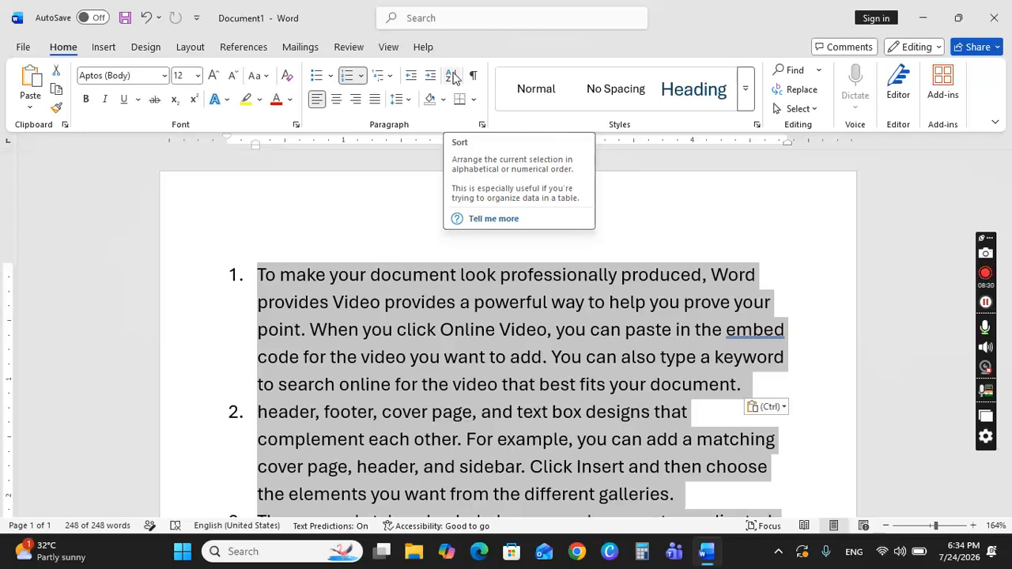
pyautogui.click(452, 76)
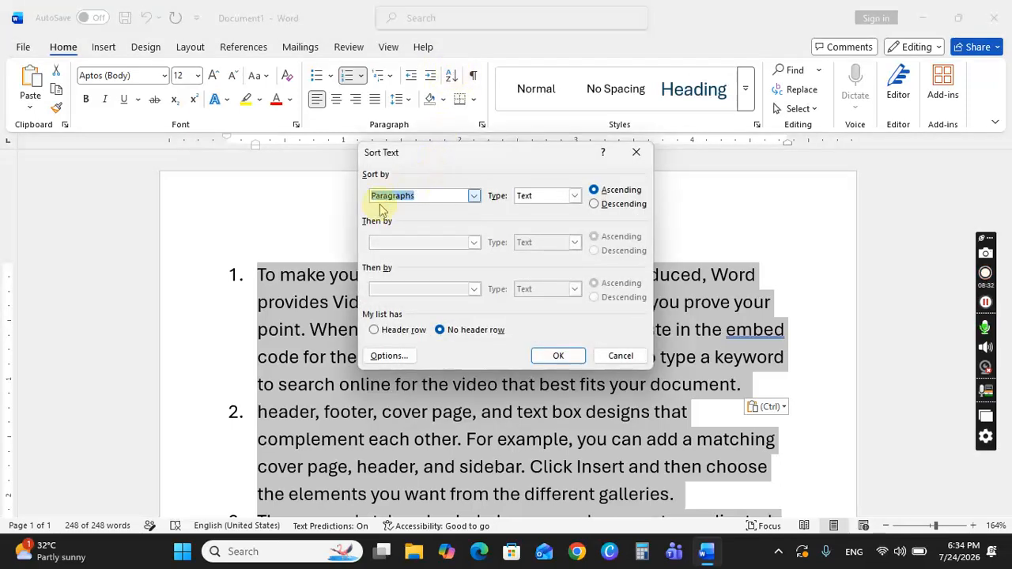
pyautogui.click(472, 196)
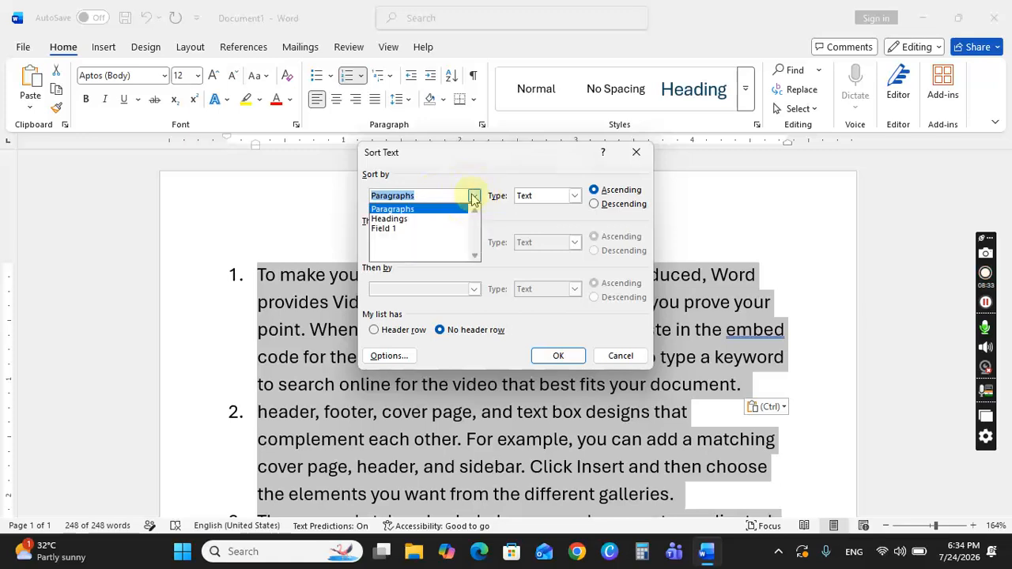
pyautogui.click(401, 210)
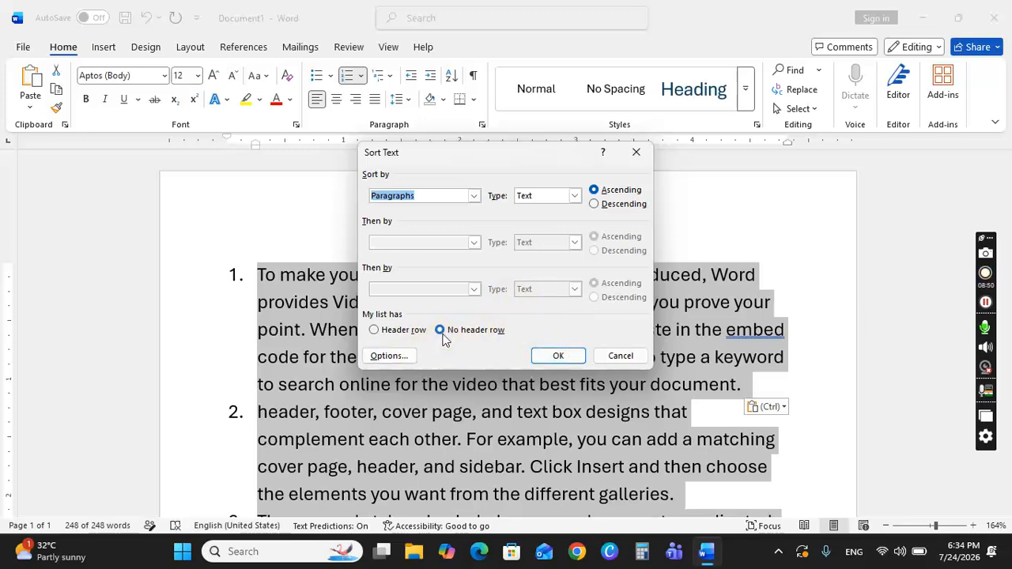
pyautogui.click(551, 357)
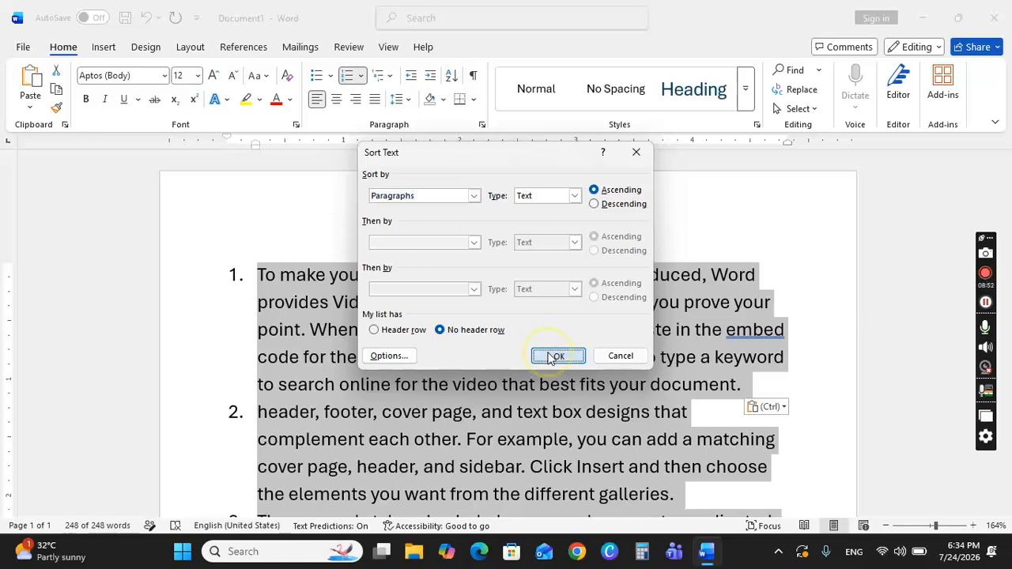
# - Look over the sorted list from start to end and undo the sort
pyautogui.click(388, 335)
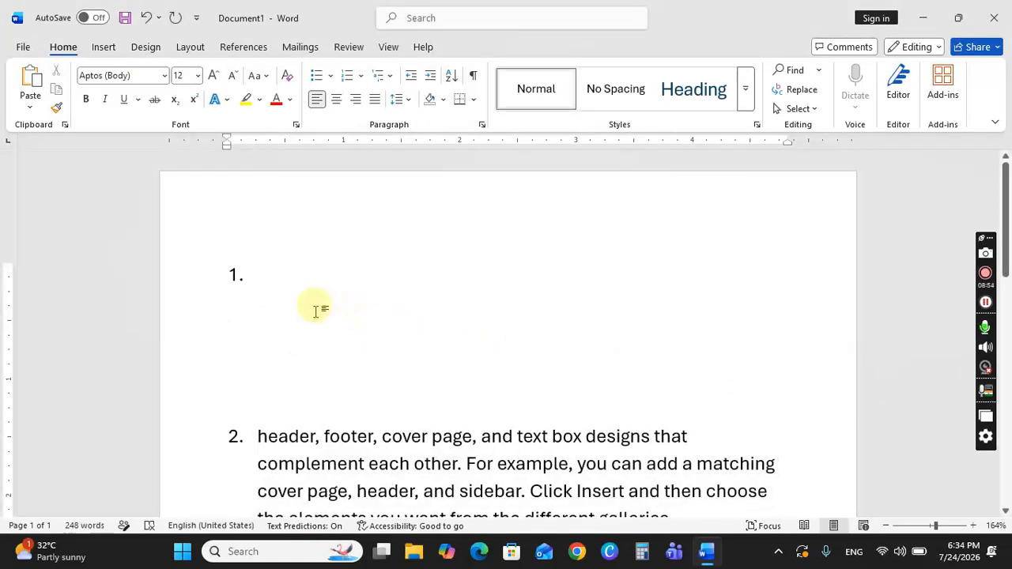
pyautogui.scroll(-8, 315, 311)
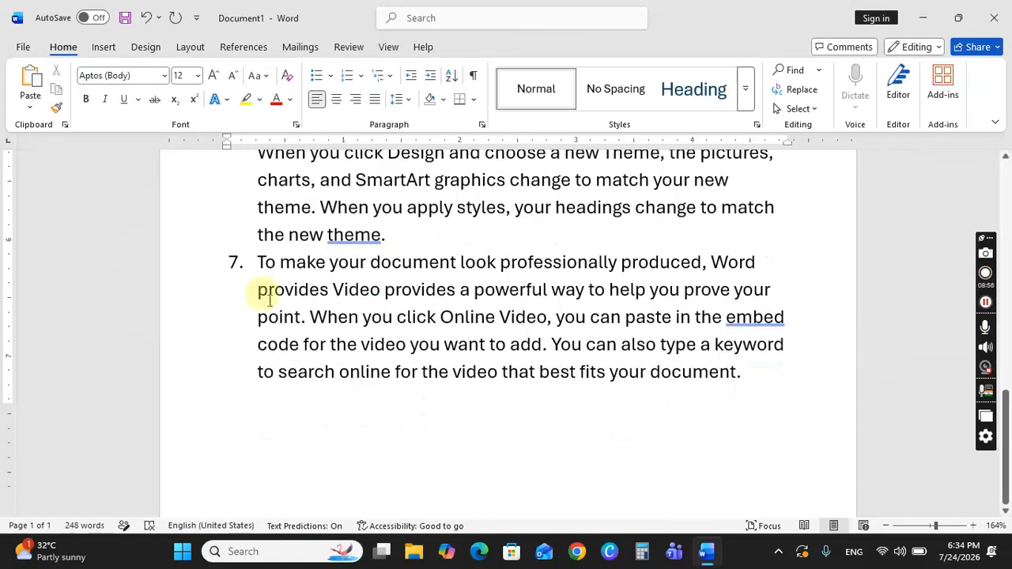
pyautogui.scroll(10, 269, 299)
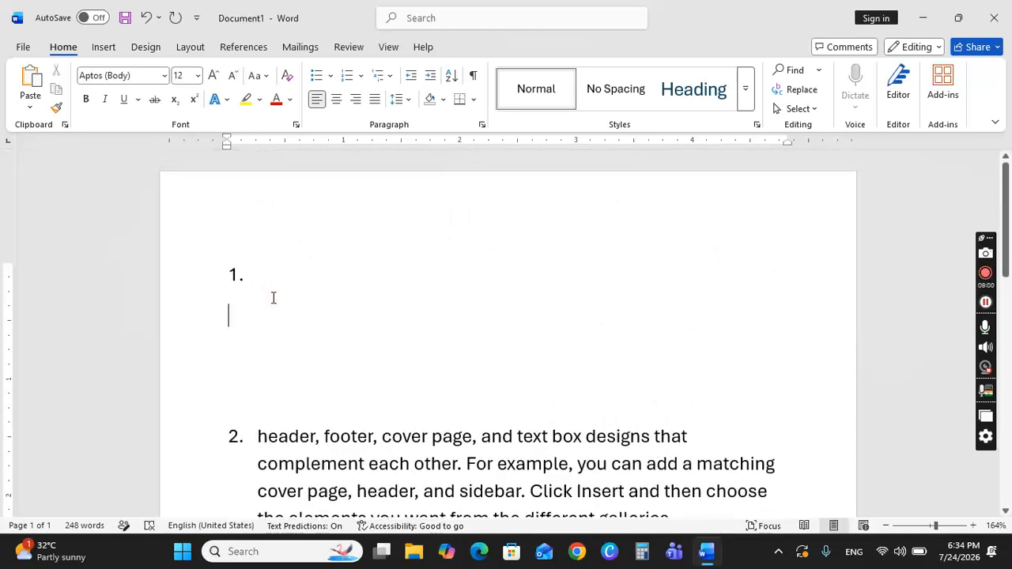
pyautogui.hotkey('ctrl', 'z')
pyautogui.click(294, 234)
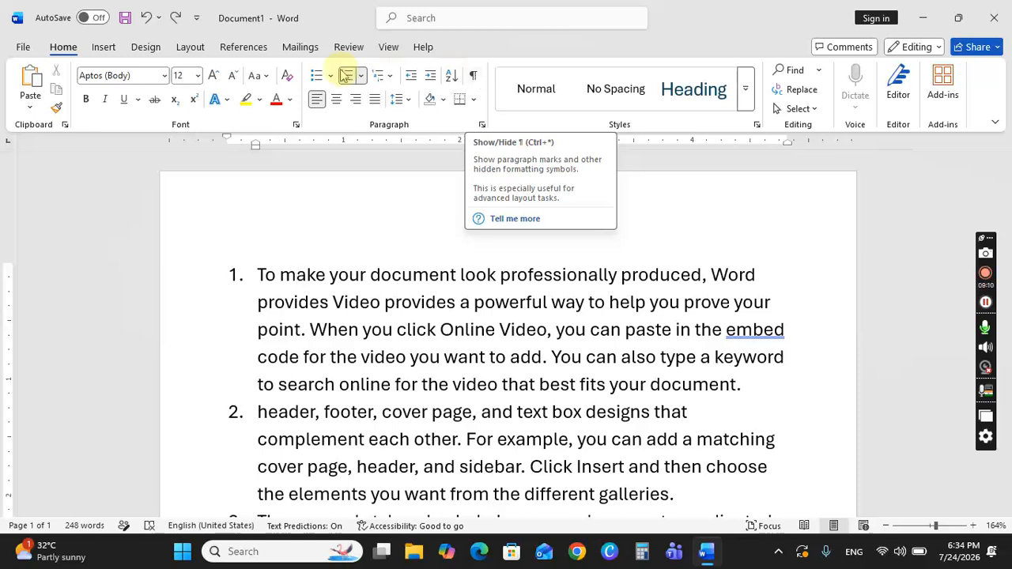
# - Show the paragraph marks and hidden formatting symbols throughout the list, look over them, and hide them again
pyautogui.hotkey('ctrl', 'a')
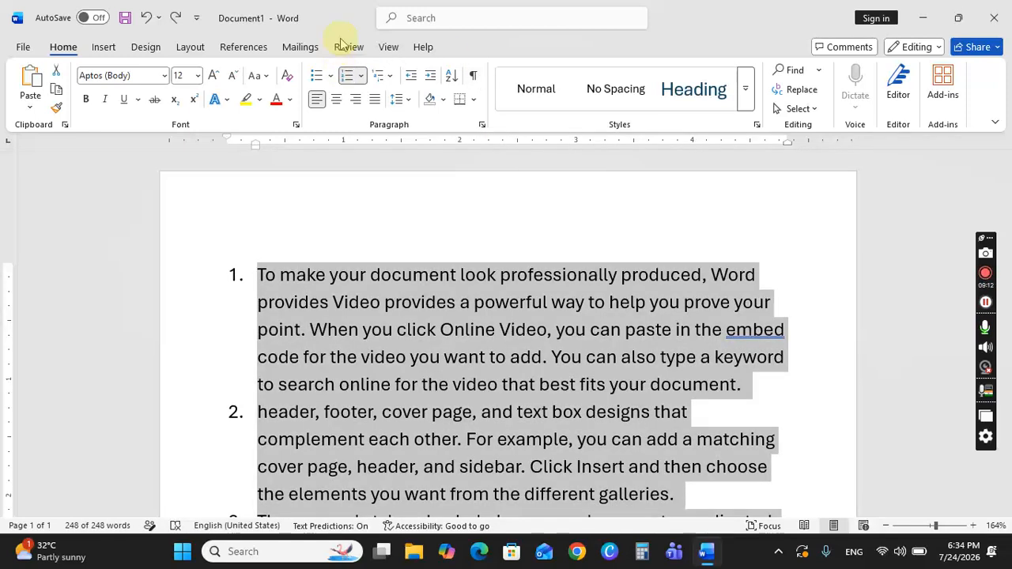
pyautogui.click(474, 75)
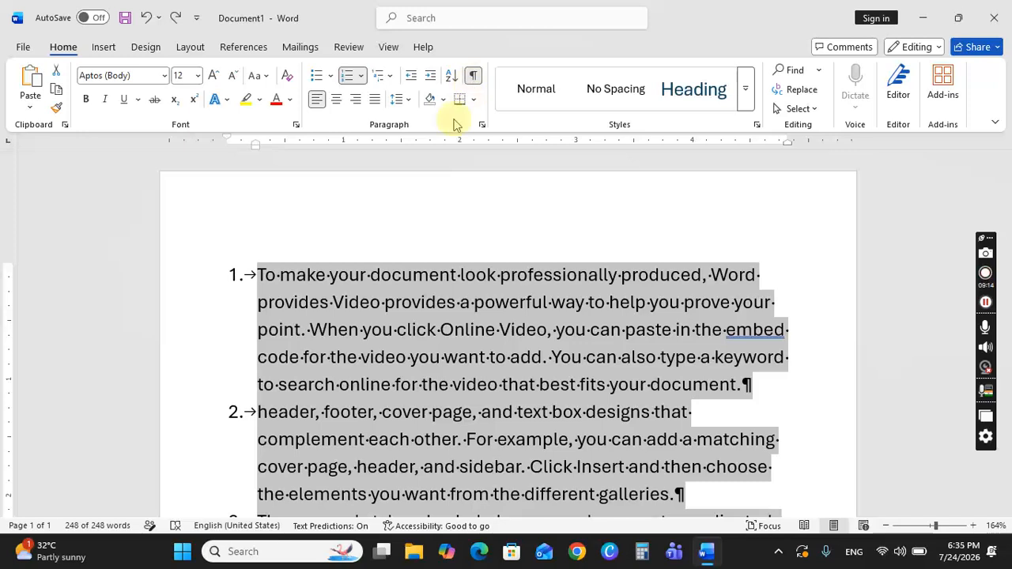
pyautogui.click(400, 241)
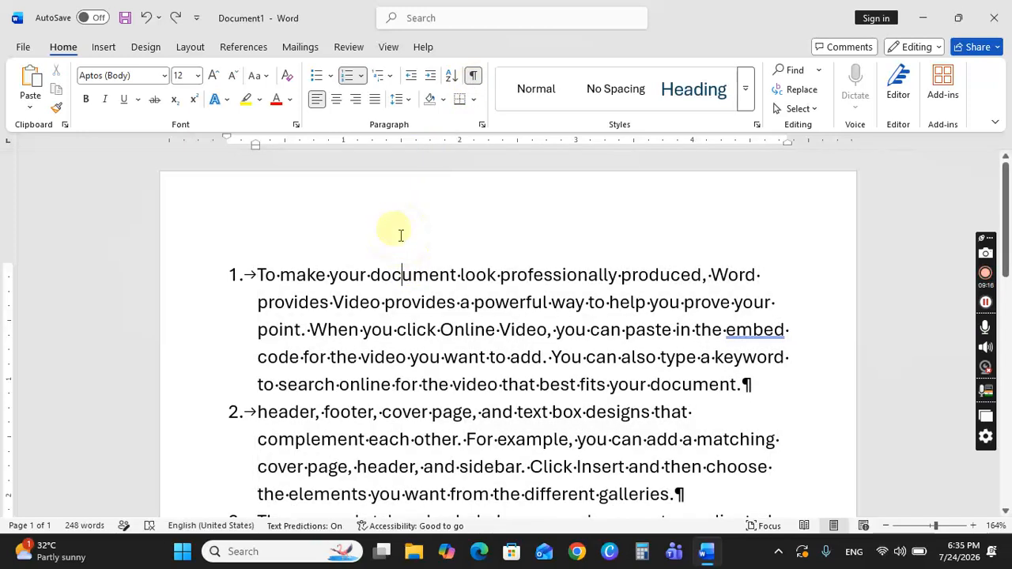
pyautogui.scroll(-3, 336, 291)
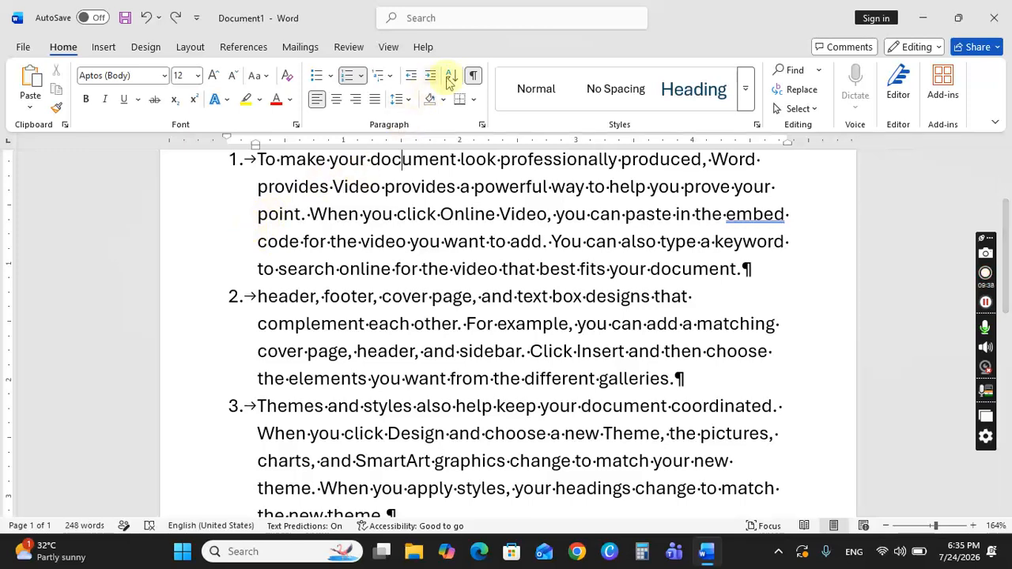
pyautogui.click(471, 77)
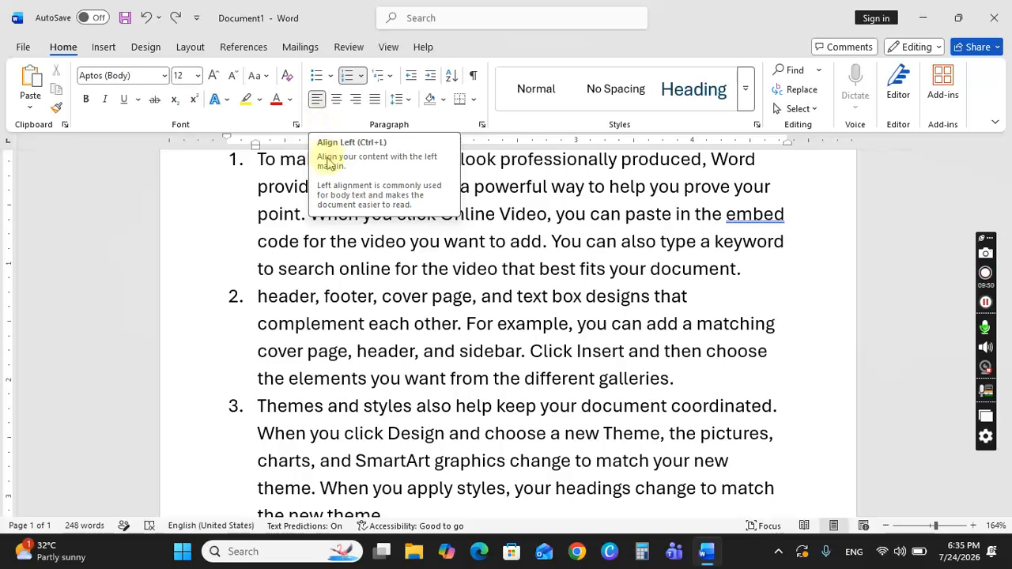
# - Delete all of the numbered list text so the document is empty
pyautogui.scroll(3, 317, 236)
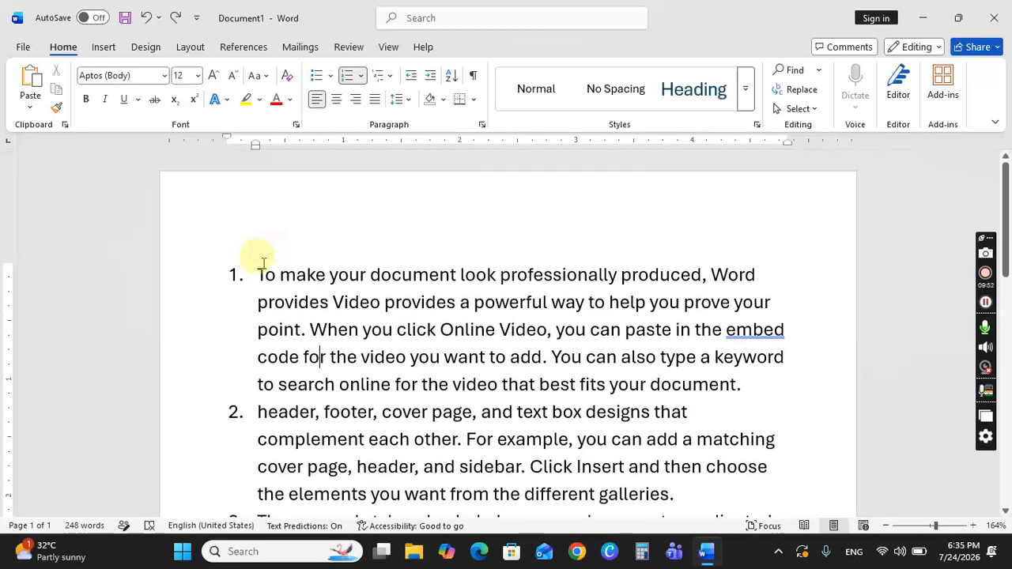
pyautogui.moveTo(256, 271); pyautogui.dragTo(766, 377)
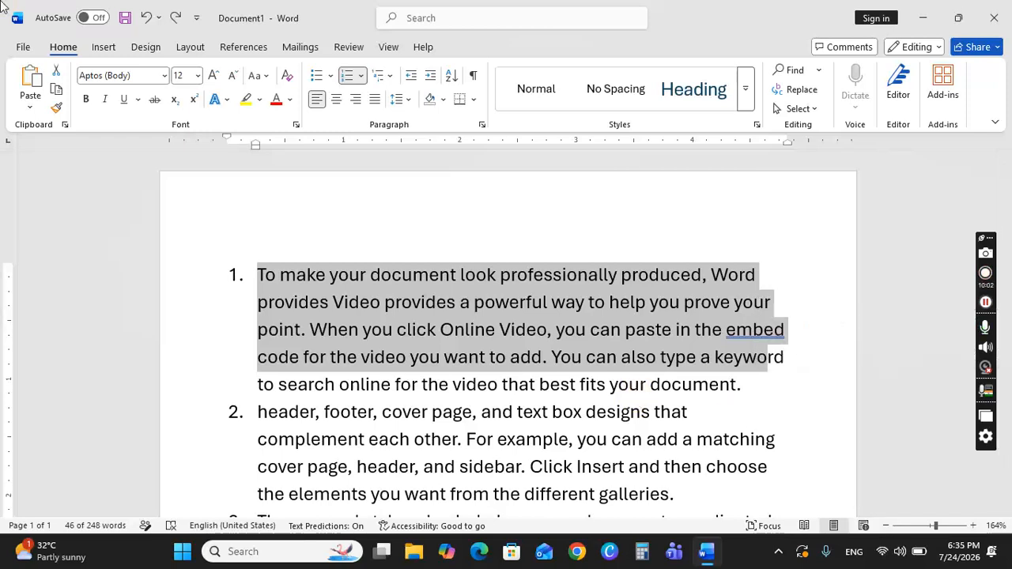
pyautogui.hotkey('ctrl', 'a')
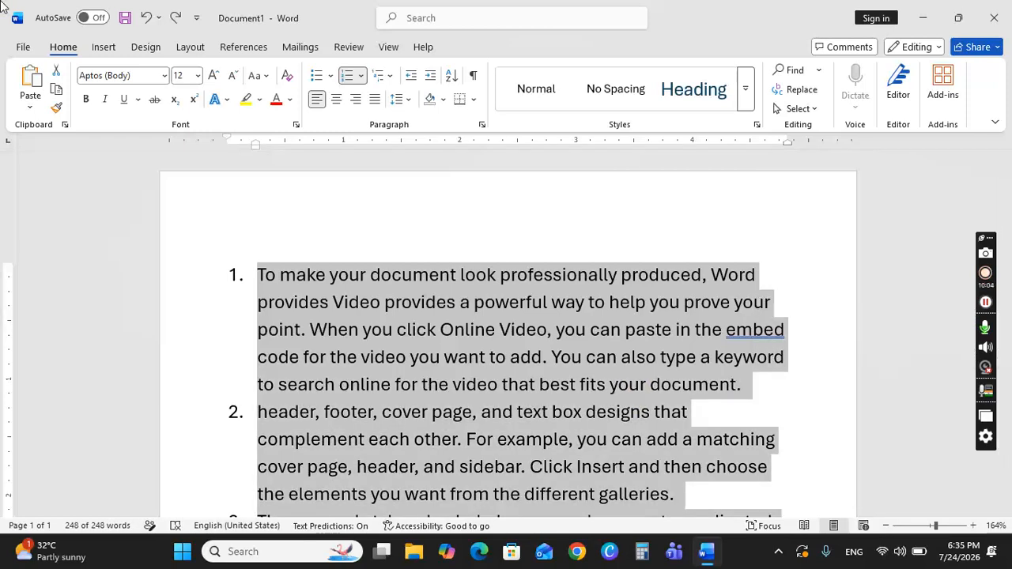
pyautogui.press('BackSpace')
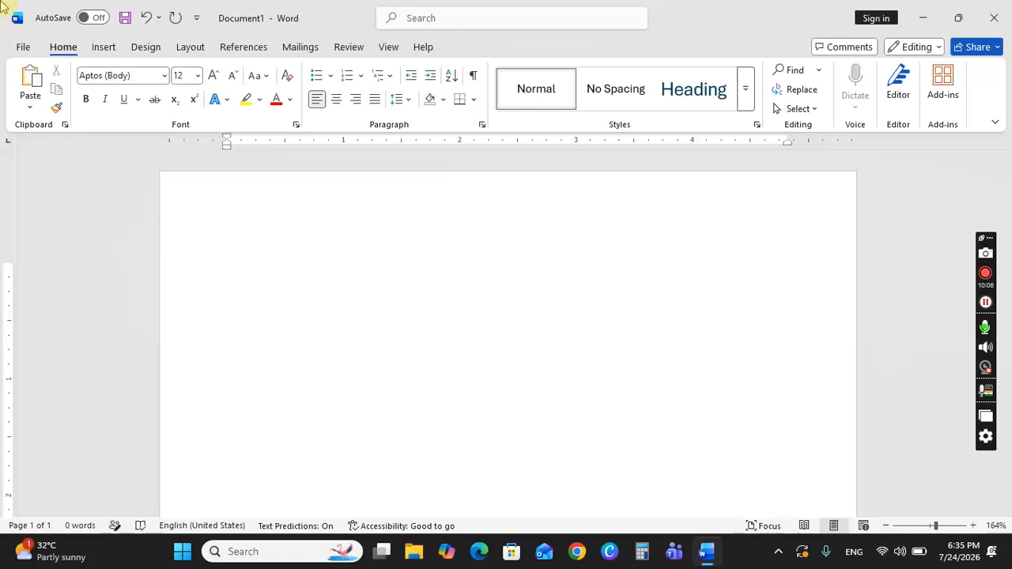
# - Set the empty line to left alignment and enter the word HELLO on it
pyautogui.click(316, 100)
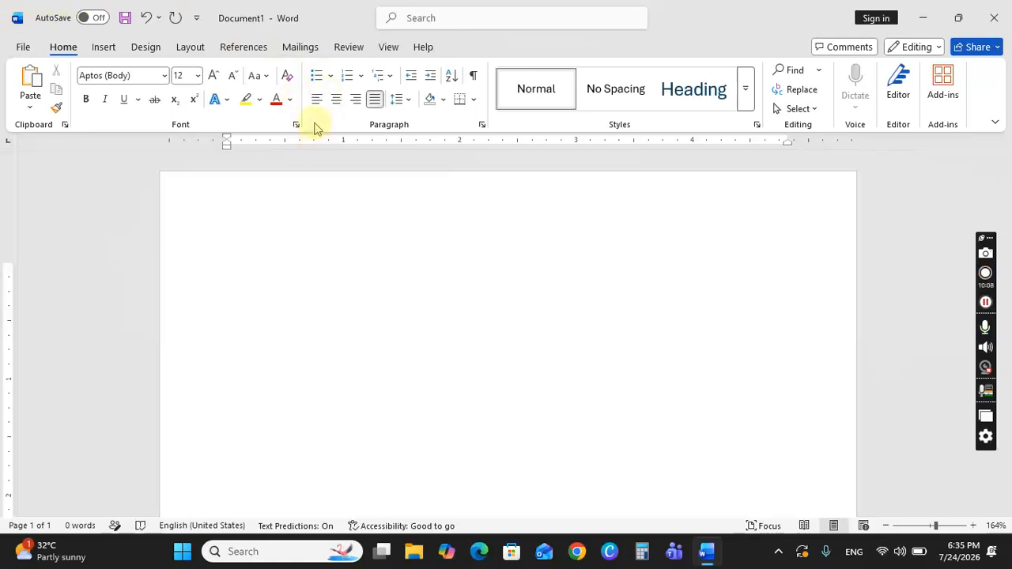
pyautogui.click(317, 100)
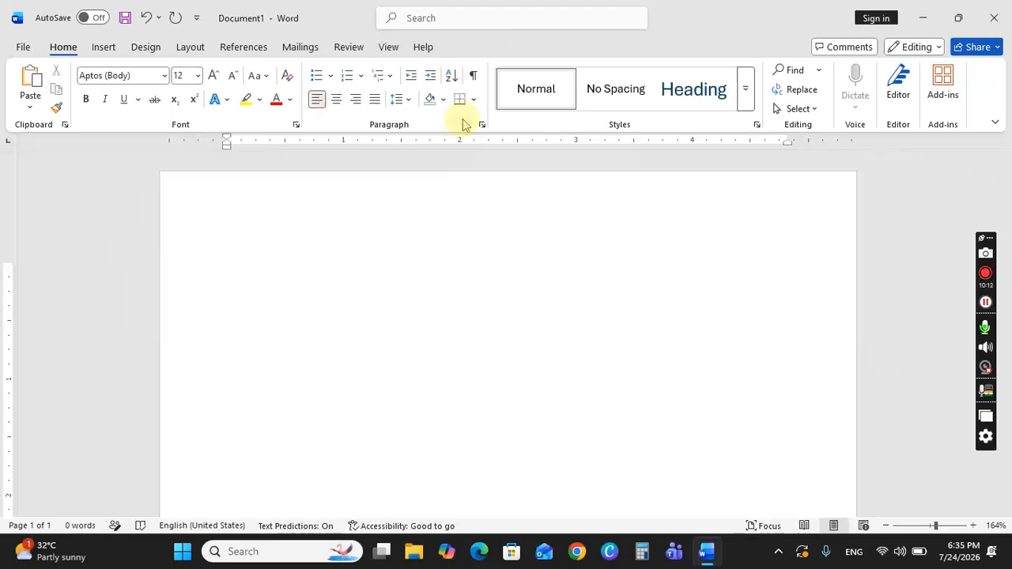
pyautogui.write('HR')
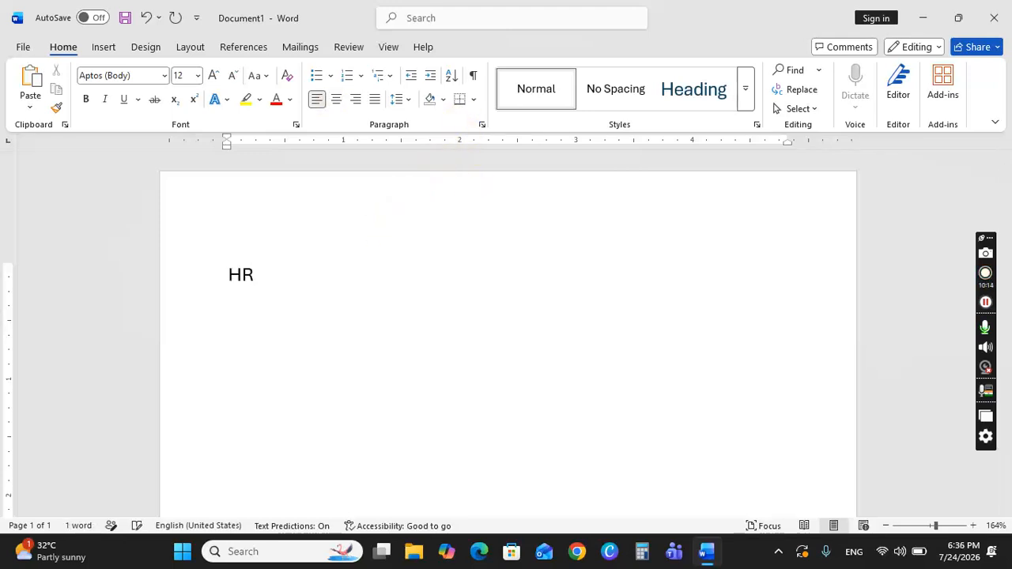
pyautogui.press('BackSpace')
pyautogui.write('ELLON')
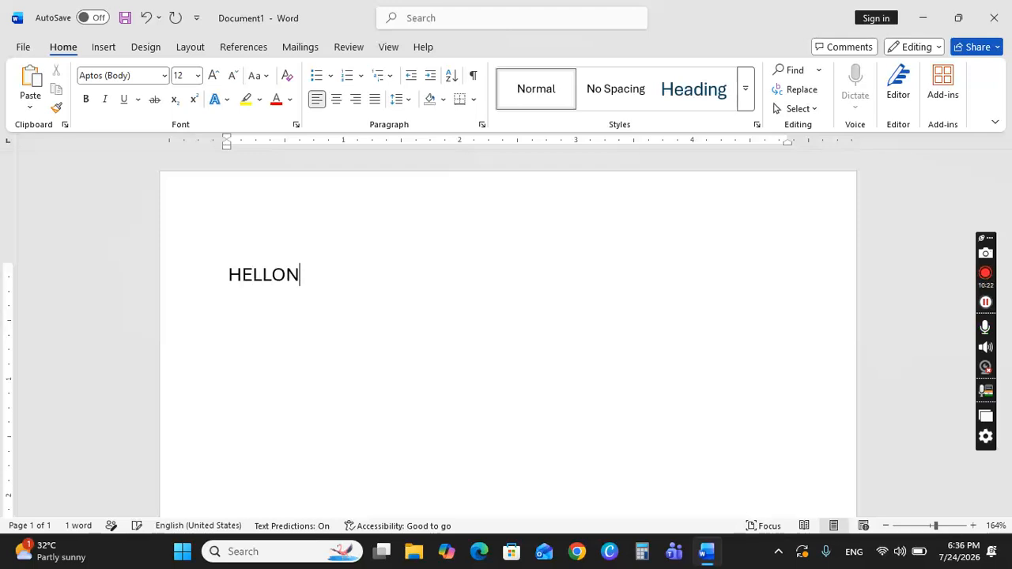
pyautogui.press('BackSpace')
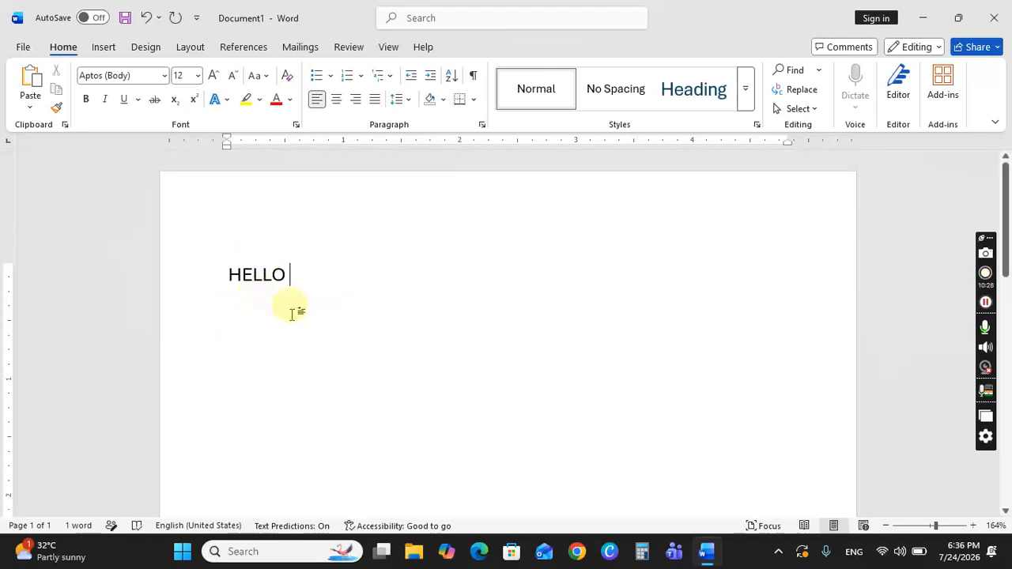
# - Erase the left-aligned HELLO and enter the word again on a centred line
pyautogui.press('BackSpace')
pyautogui.press('BackSpace')
pyautogui.press('BackSpace')
pyautogui.press('BackSpace')
pyautogui.press('BackSpace')
pyautogui.press('BackSpace')
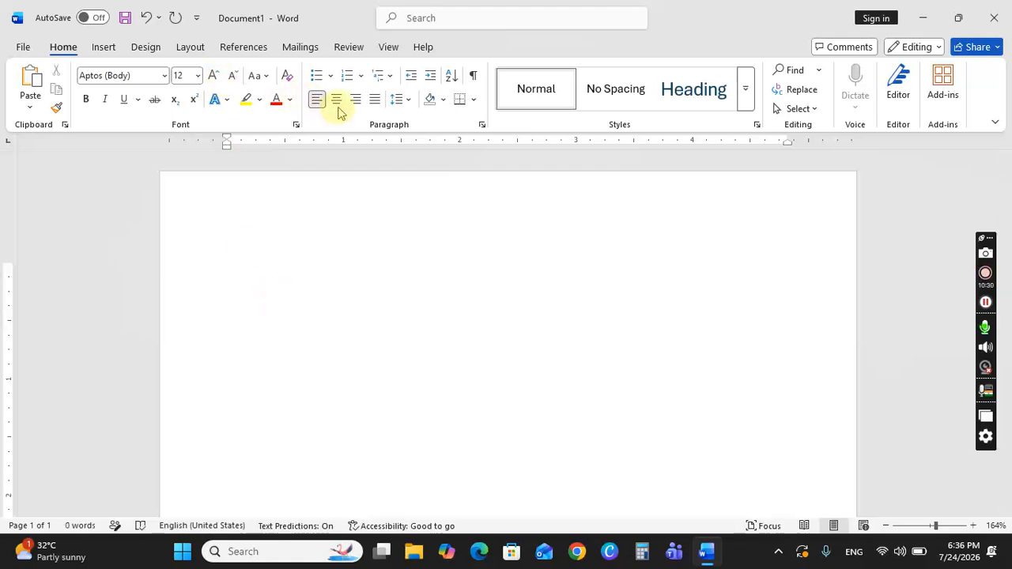
pyautogui.click(336, 100)
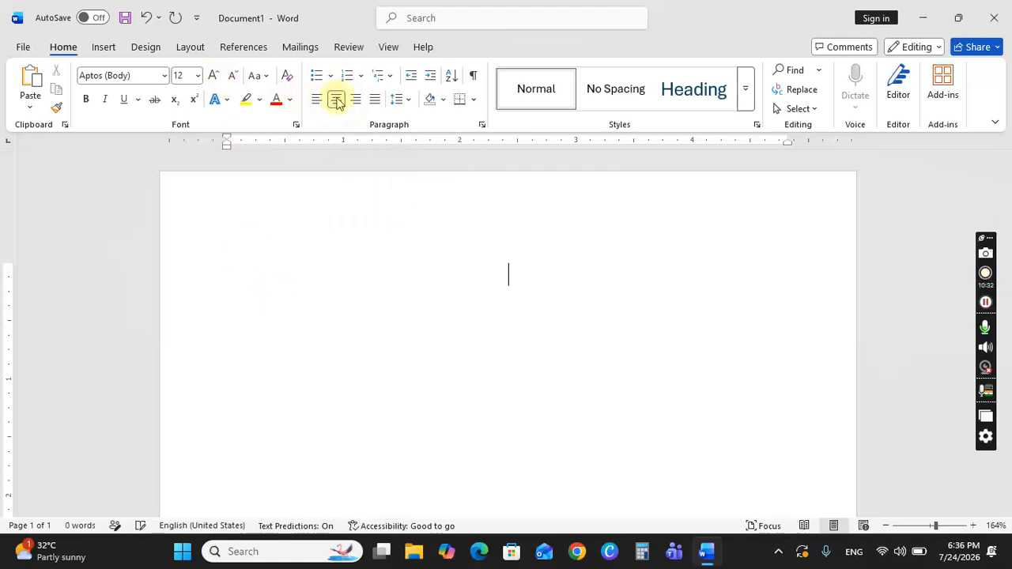
pyautogui.write('HELLO')
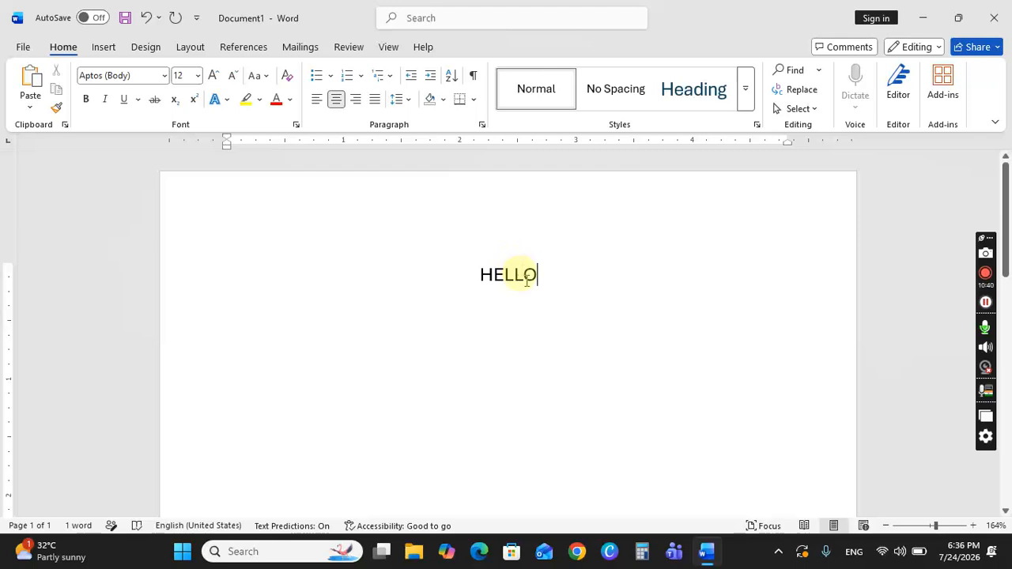
# - Switch HELLO to left alignment and back to centred, and erase the word
pyautogui.moveTo(553, 278); pyautogui.dragTo(468, 277)
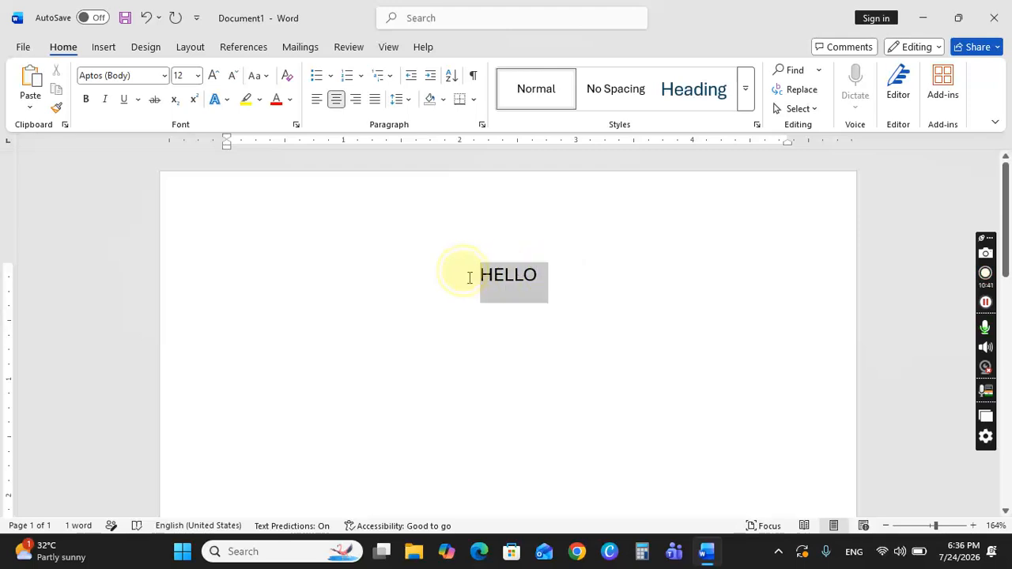
pyautogui.click(315, 100)
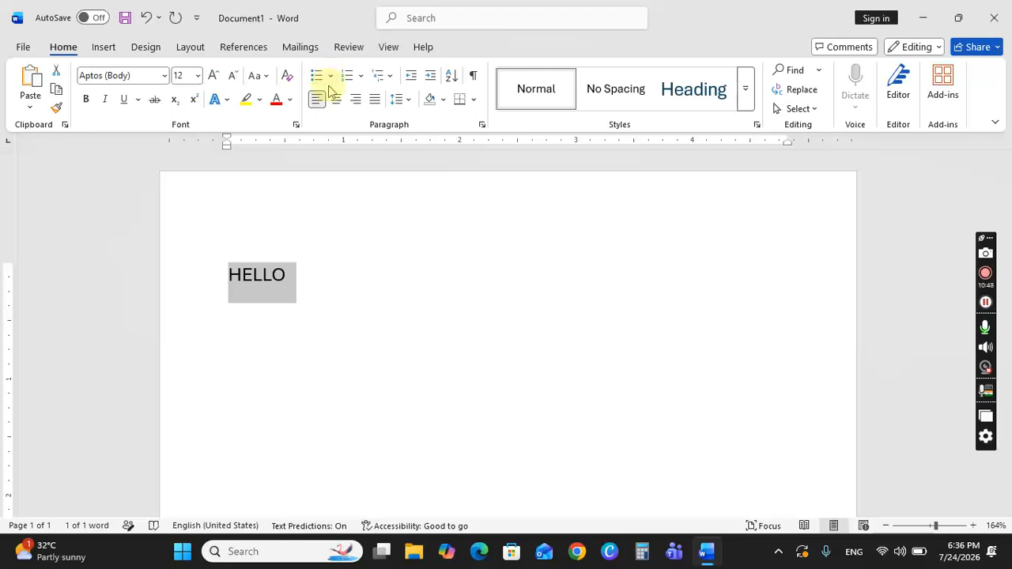
pyautogui.click(335, 100)
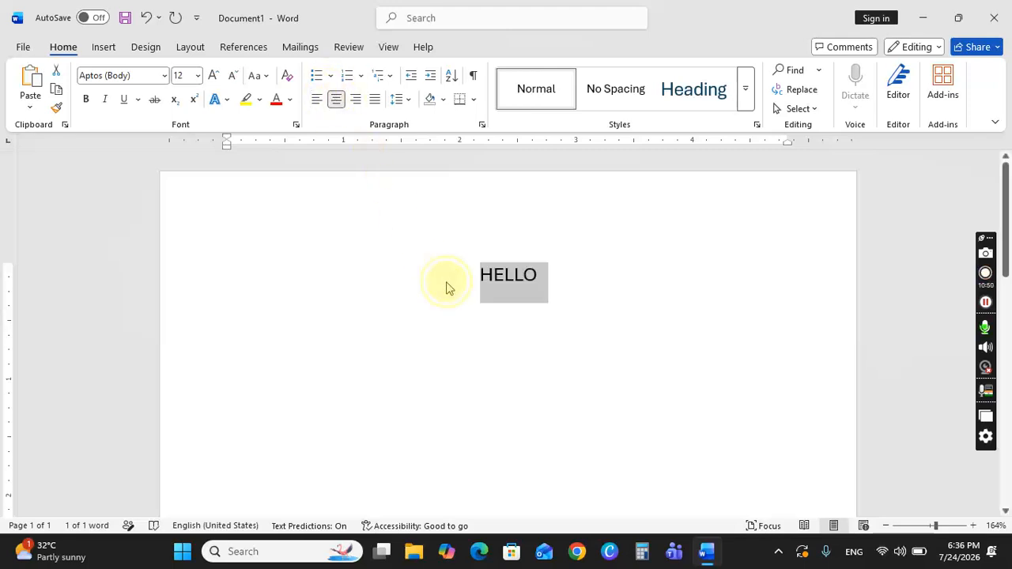
pyautogui.click(547, 279)
pyautogui.press('BackSpace')
pyautogui.press('BackSpace')
pyautogui.press('BackSpace')
pyautogui.press('BackSpace')
pyautogui.press('BackSpace')
pyautogui.press('BackSpace')
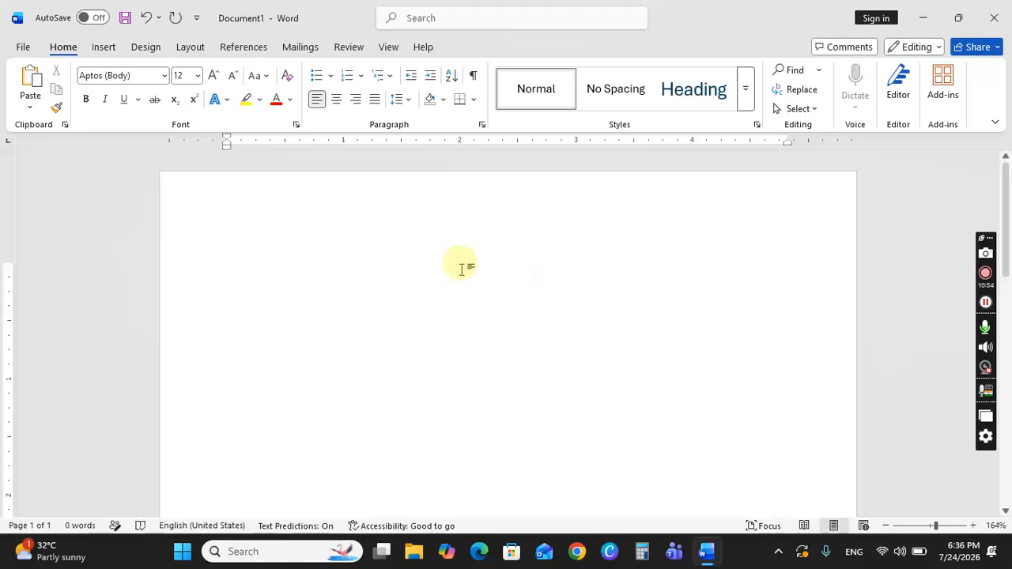
# - Enter HR on a right-aligned line, and erase it and centre the empty line
pyautogui.click(355, 99)
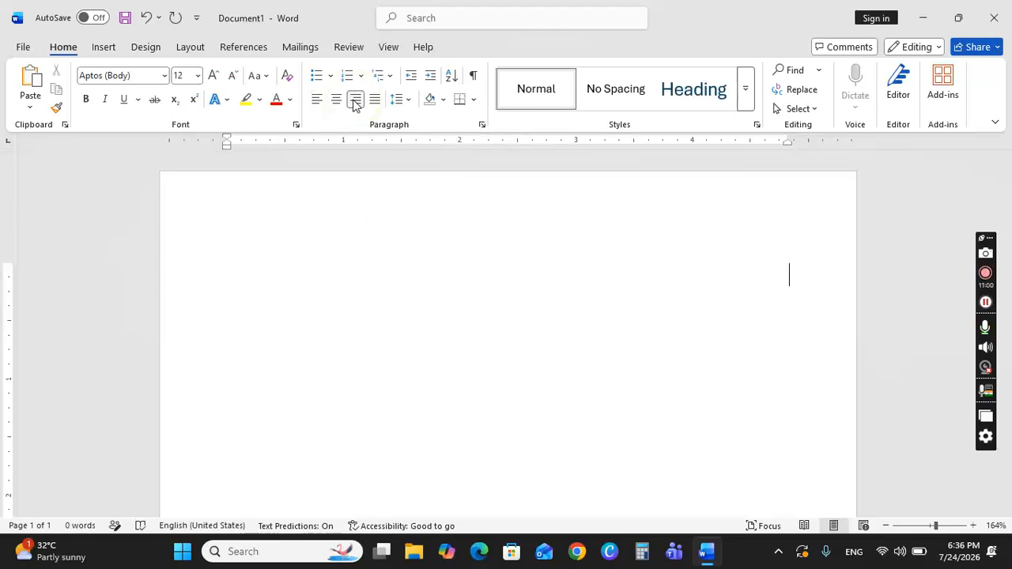
pyautogui.write('HR')
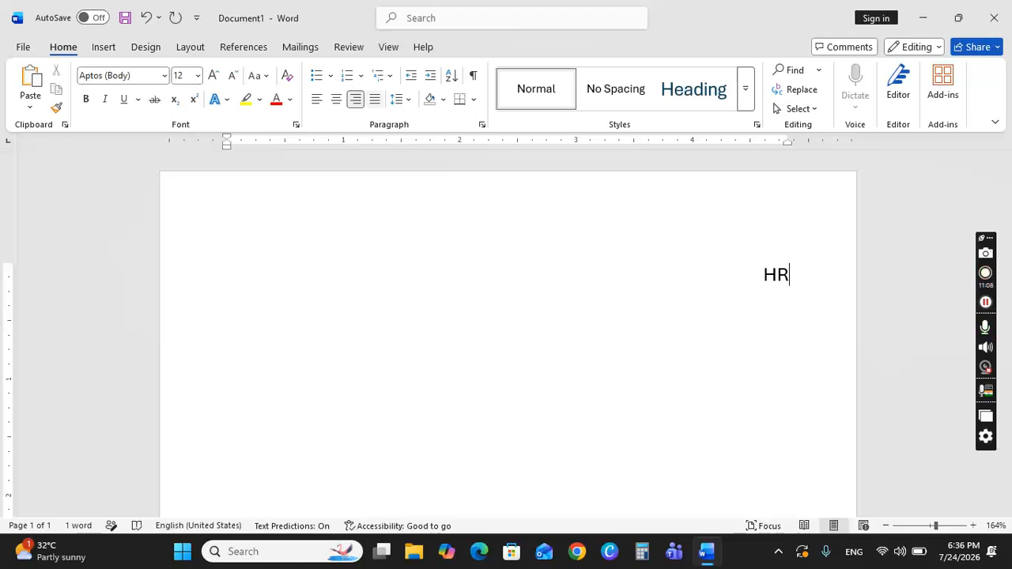
pyautogui.press('BackSpace')
pyautogui.press('BackSpace')
pyautogui.hotkey('ctrl', 'e')
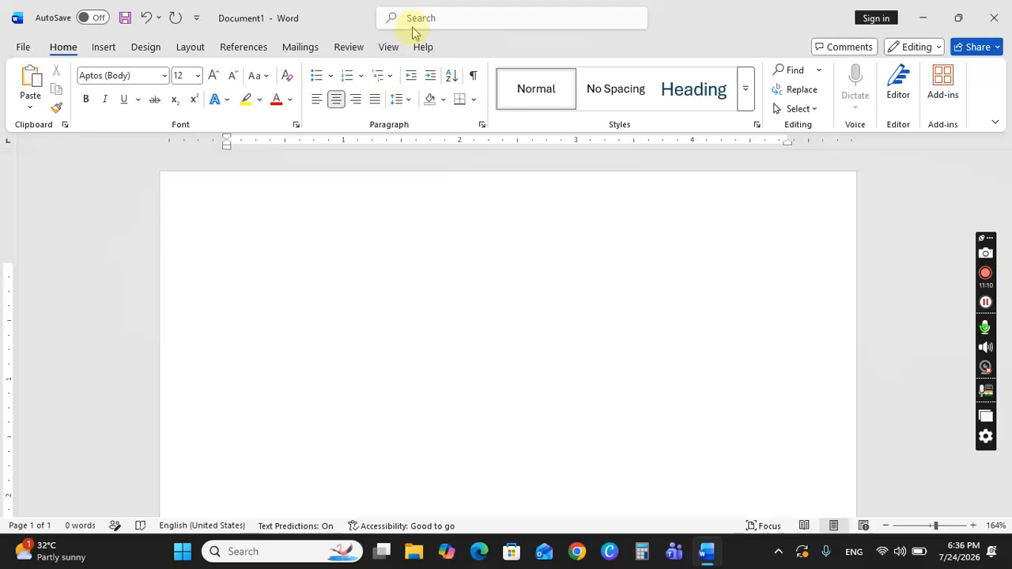
# - Justify the empty line and enter random capital letters that run onto a second line
pyautogui.click(376, 108)
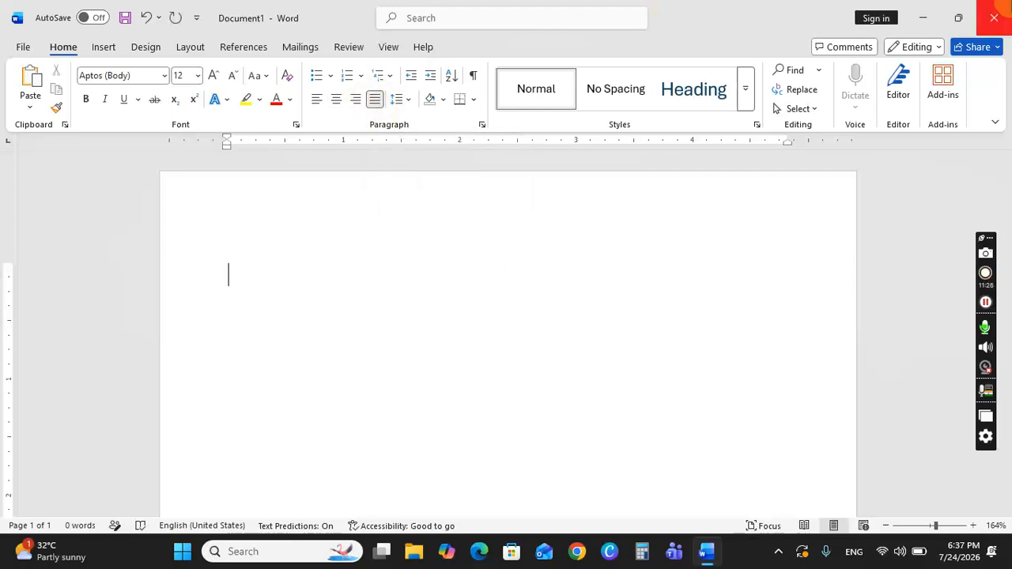
pyautogui.write('HEBRB')
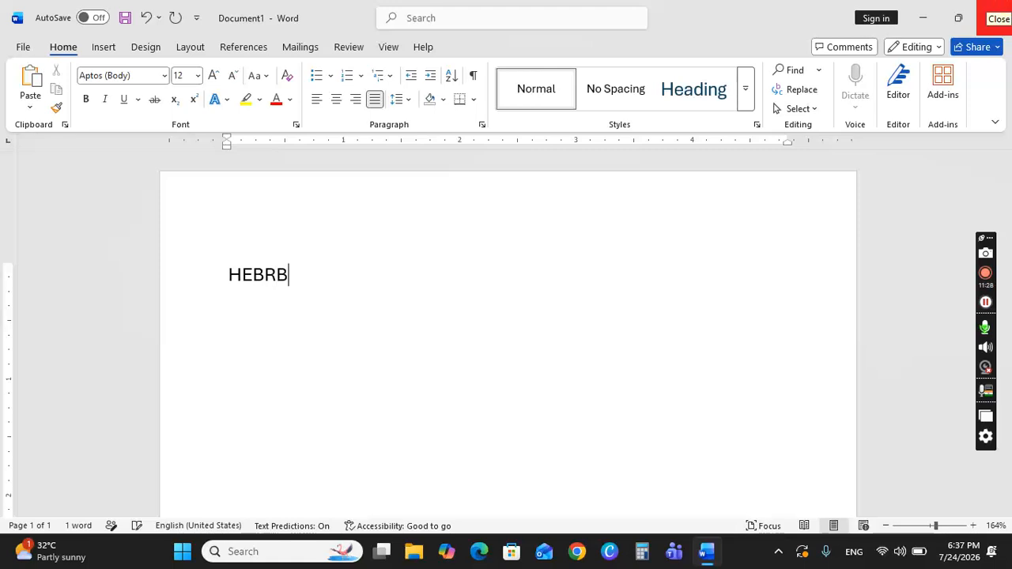
pyautogui.write('RBRBBRGBRGBRGBRGBRRRRRRRRRRRRRRRRRRRV')
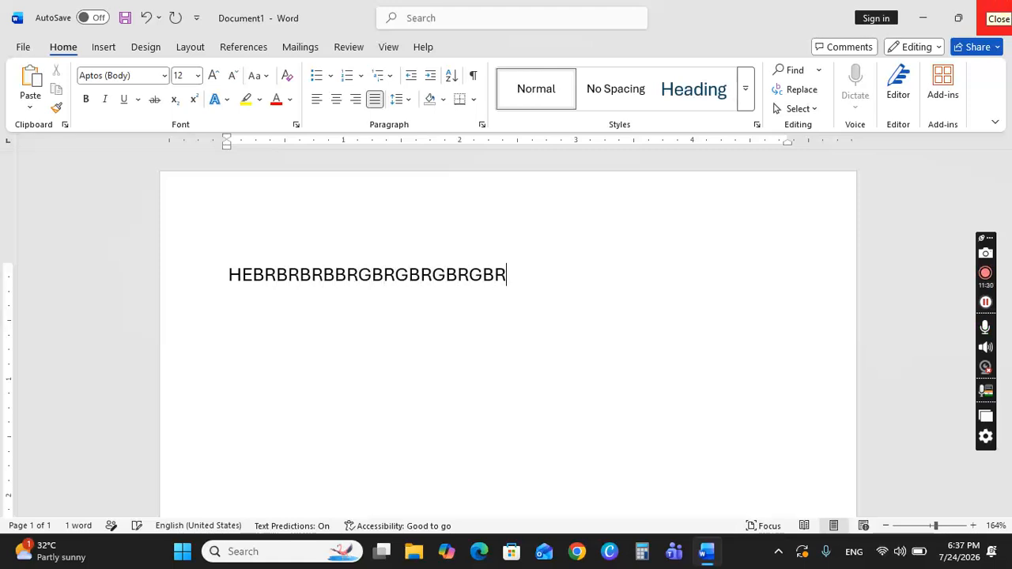
pyautogui.write('S')
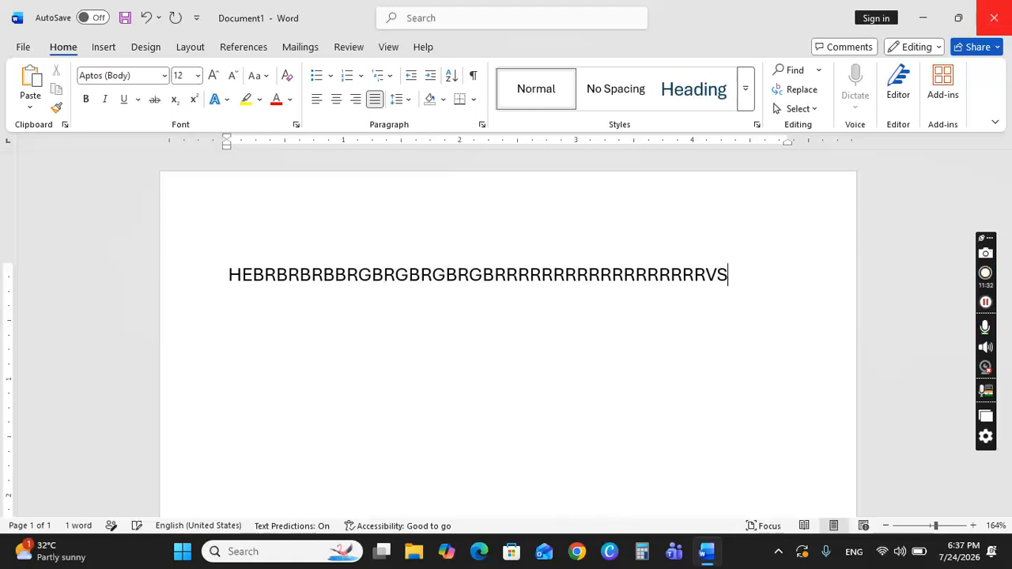
pyautogui.write('FERU')
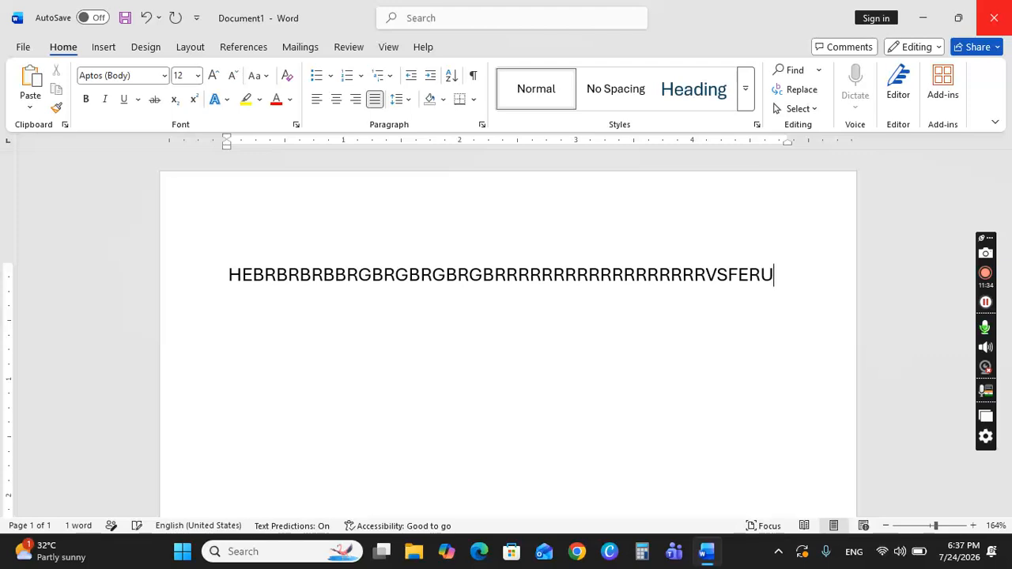
pyautogui.write('DVDF DDC V')
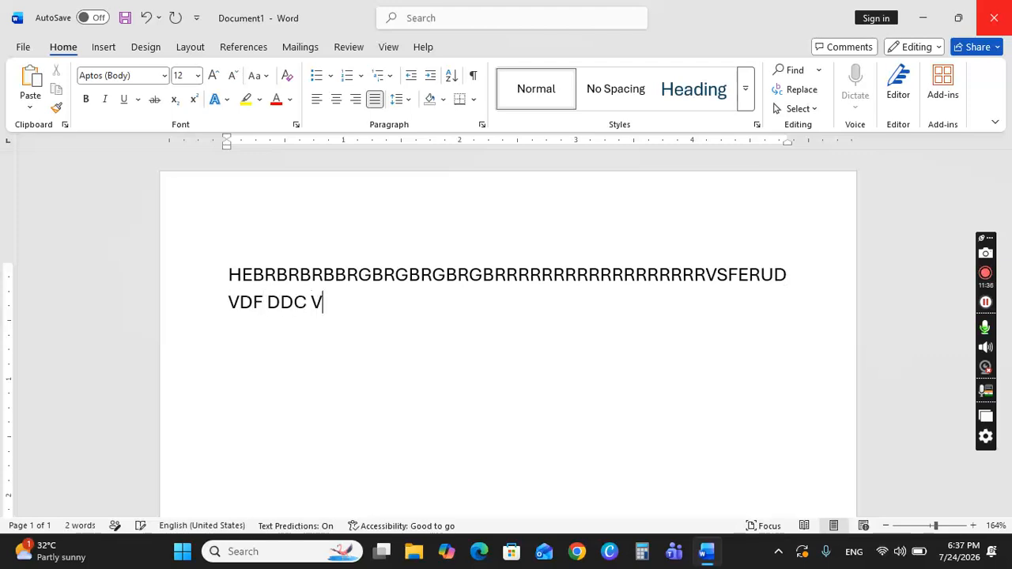
pyautogui.write('VETERVSCWFE')
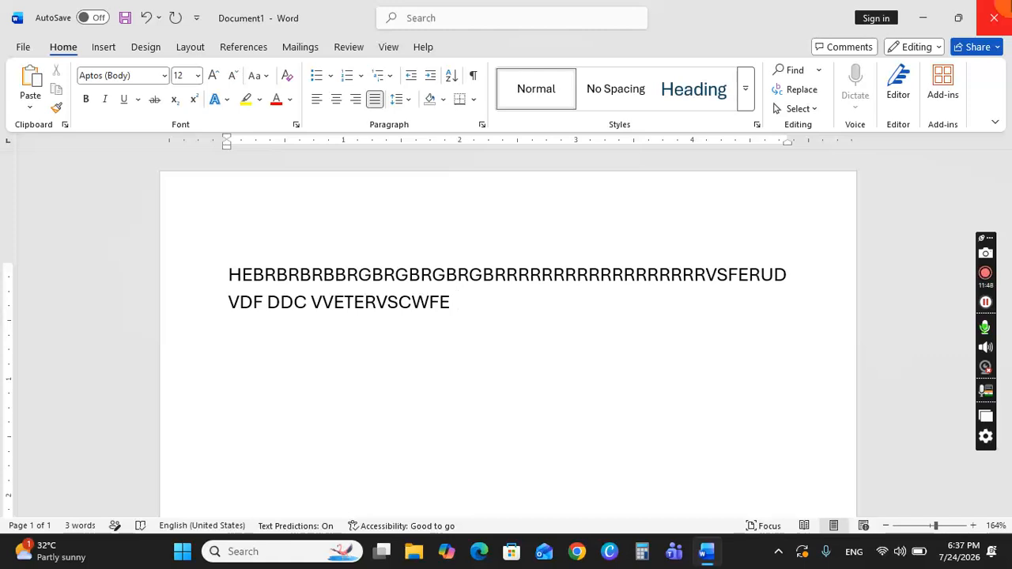
# - Replace all the filler letters with sample paragraphs generated by =RAND()
pyautogui.hotkey('ctrl', 'a')
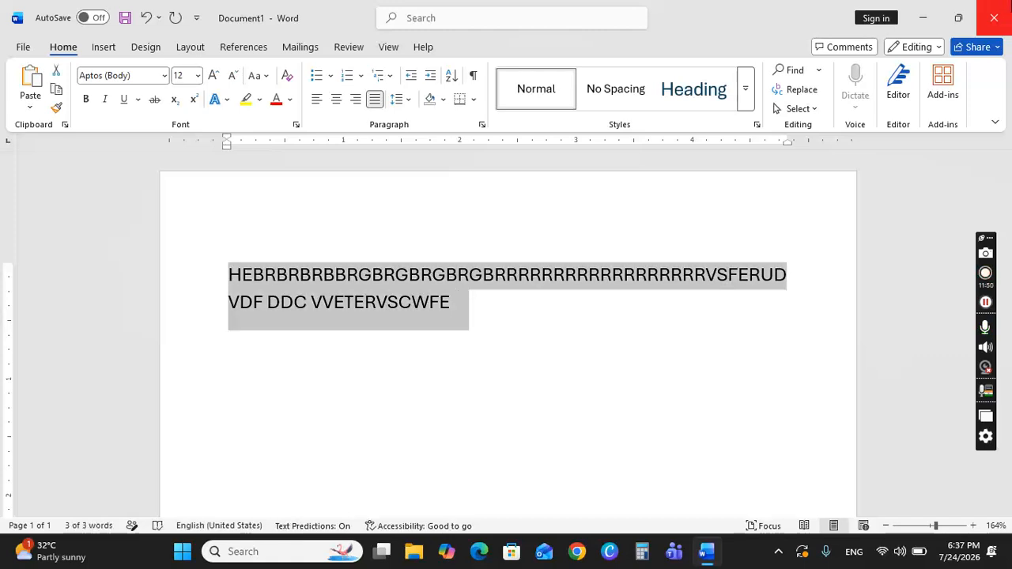
pyautogui.press('BackSpace')
pyautogui.write('=R')
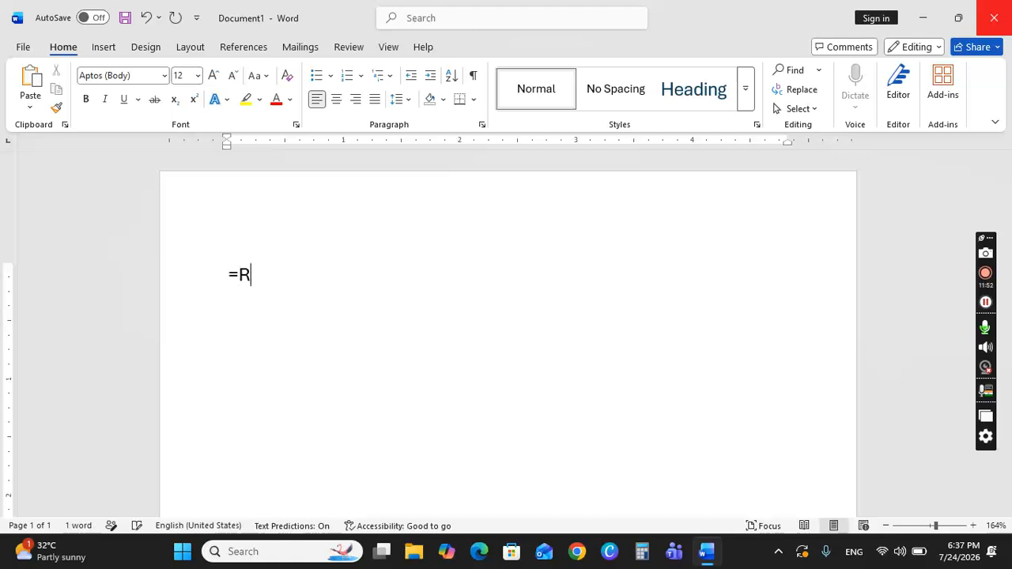
pyautogui.write('AND()')
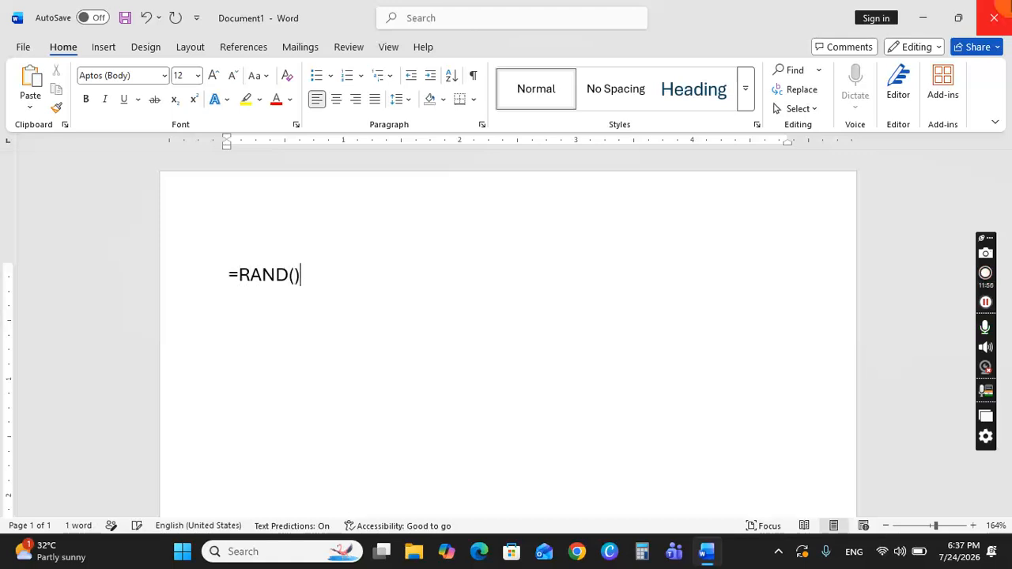
pyautogui.press('Return')
pyautogui.scroll(6, 355, 277)
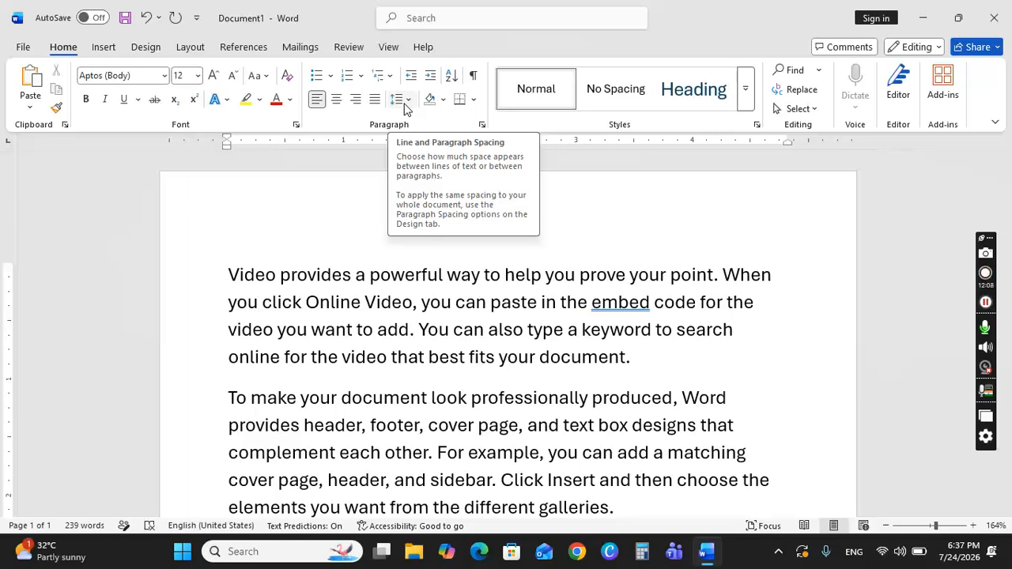
# - Set the line spacing of the first paragraph, "Video provides a powerful way", to 3.0
pyautogui.click(230, 275)
pyautogui.moveTo(230, 276); pyautogui.dragTo(630, 359)
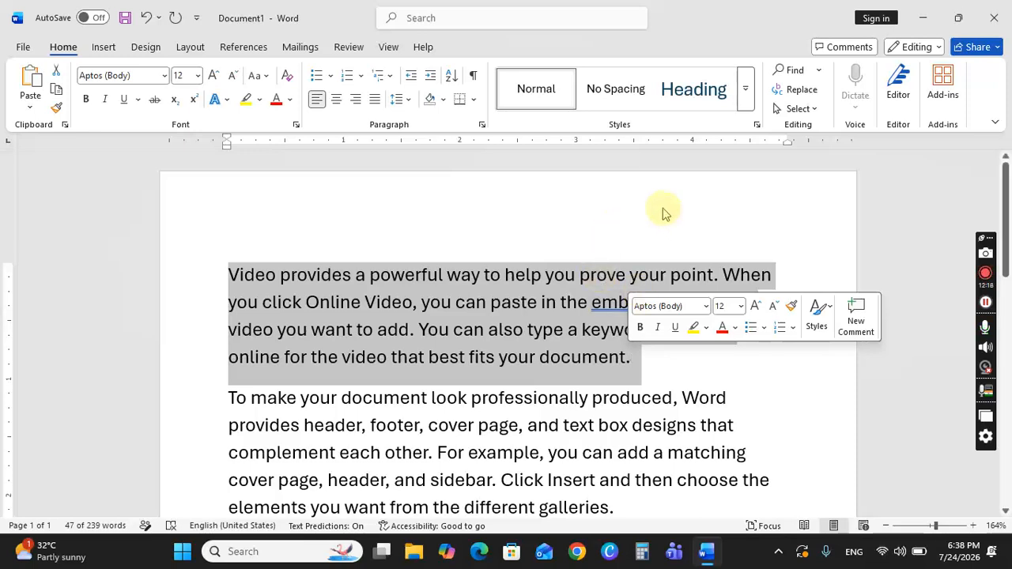
pyautogui.click(411, 103)
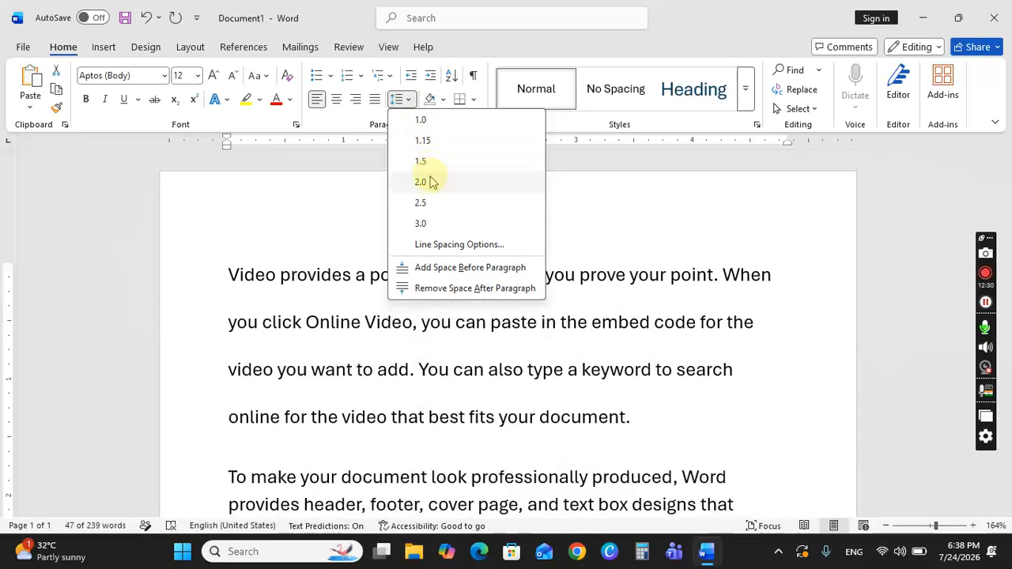
pyautogui.click(430, 229)
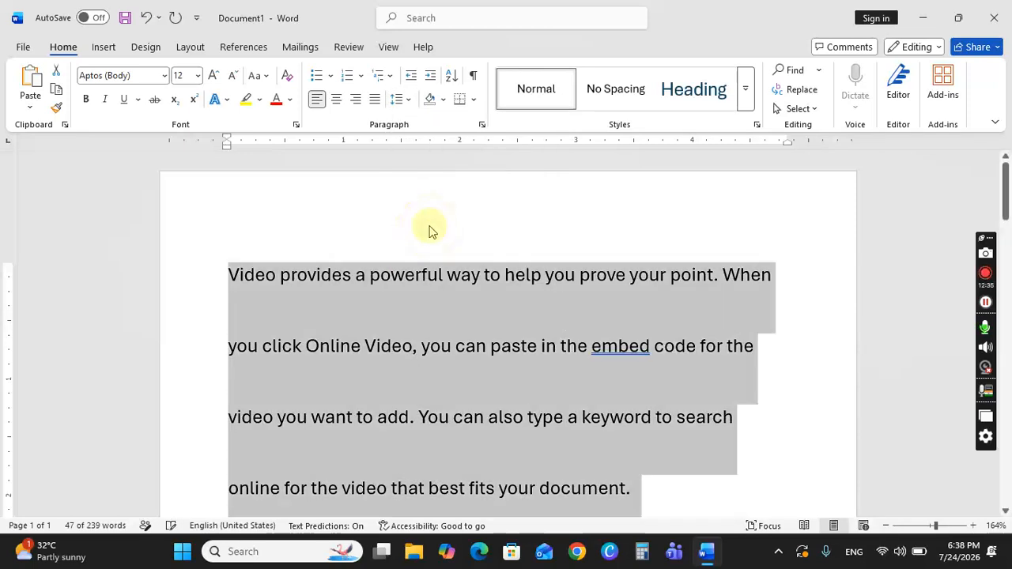
# - Look over the widely spaced first paragraph and set its line spacing to 1.0
pyautogui.scroll(-3, 408, 339)
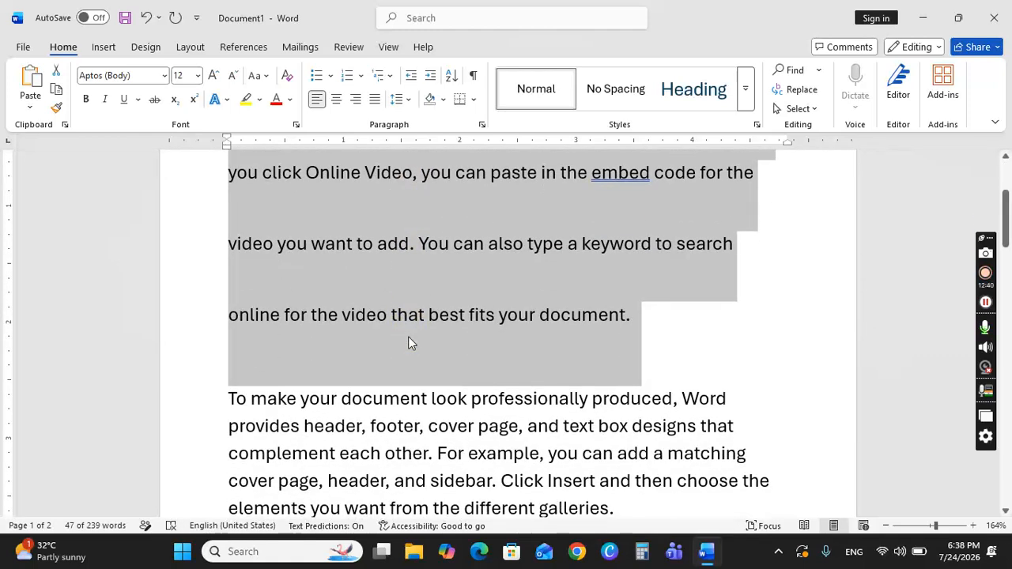
pyautogui.click(404, 100)
pyautogui.click(417, 117)
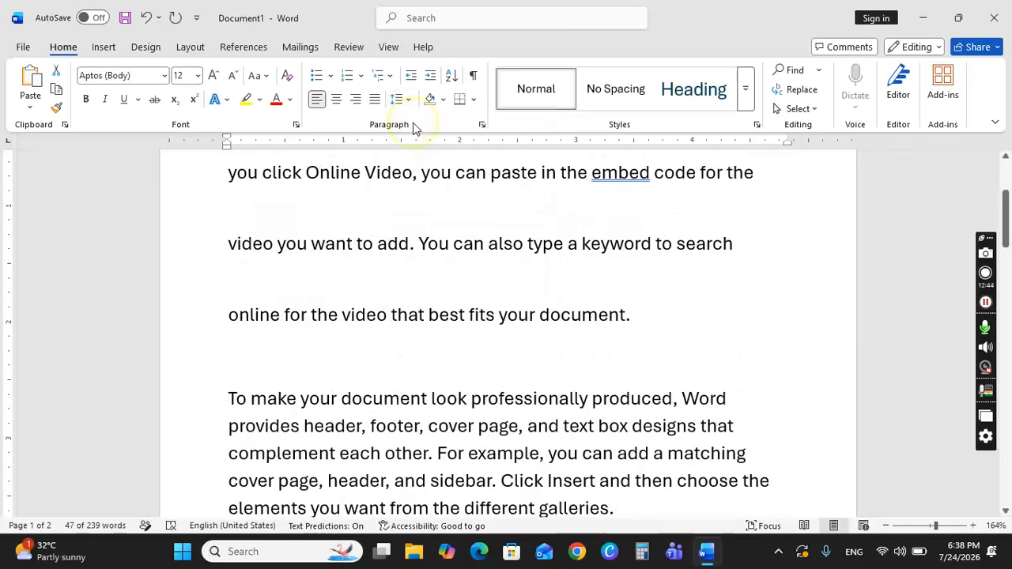
# - Look through the line spacing choices for the first paragraph without applying one
pyautogui.scroll(2, 408, 279)
pyautogui.click(362, 305)
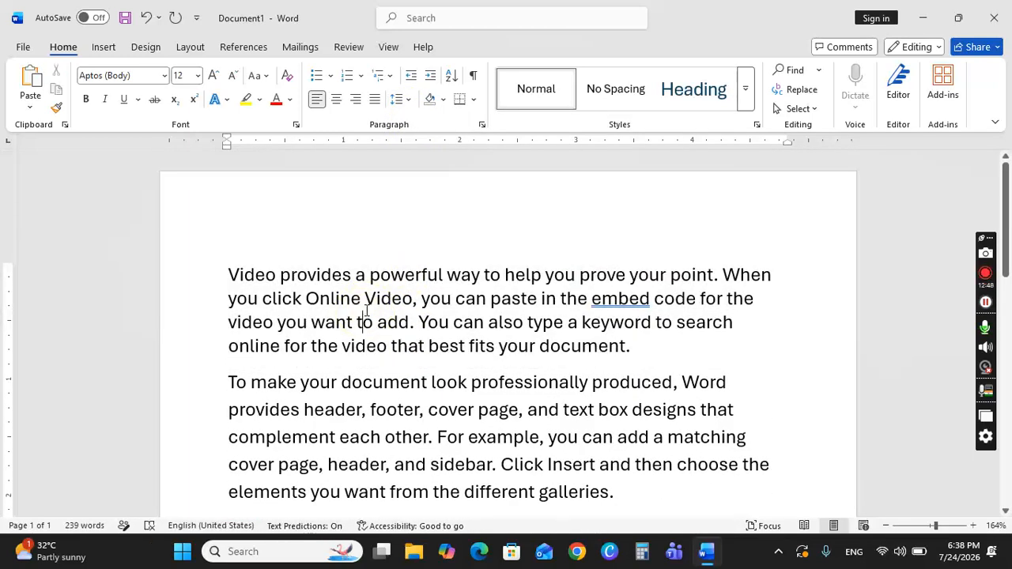
pyautogui.click(410, 99)
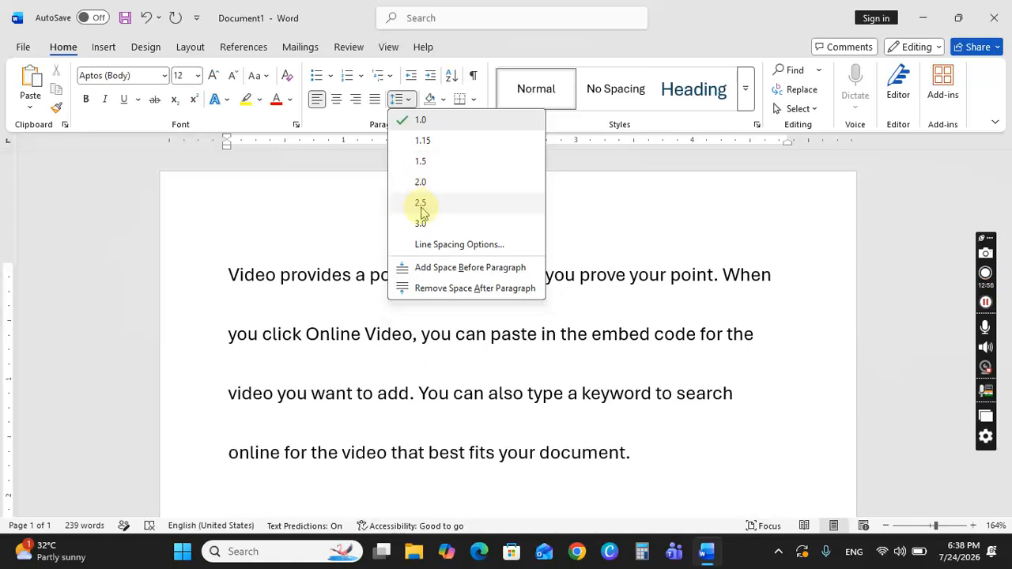
pyautogui.click(365, 151)
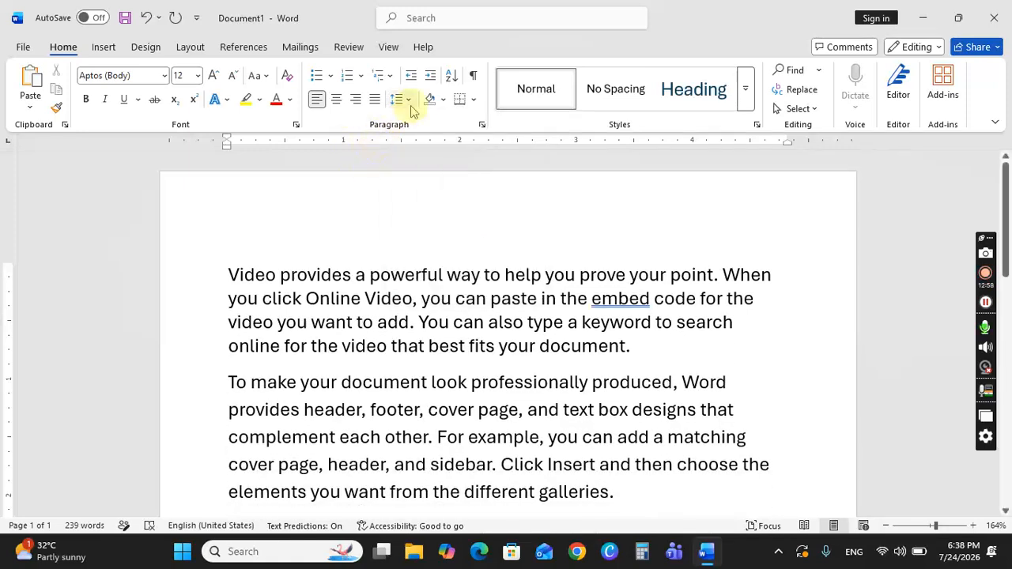
# - Shade the words "Video provides" at the start of the first paragraph with the standard light blue colour
pyautogui.moveTo(227, 275); pyautogui.dragTo(624, 345)
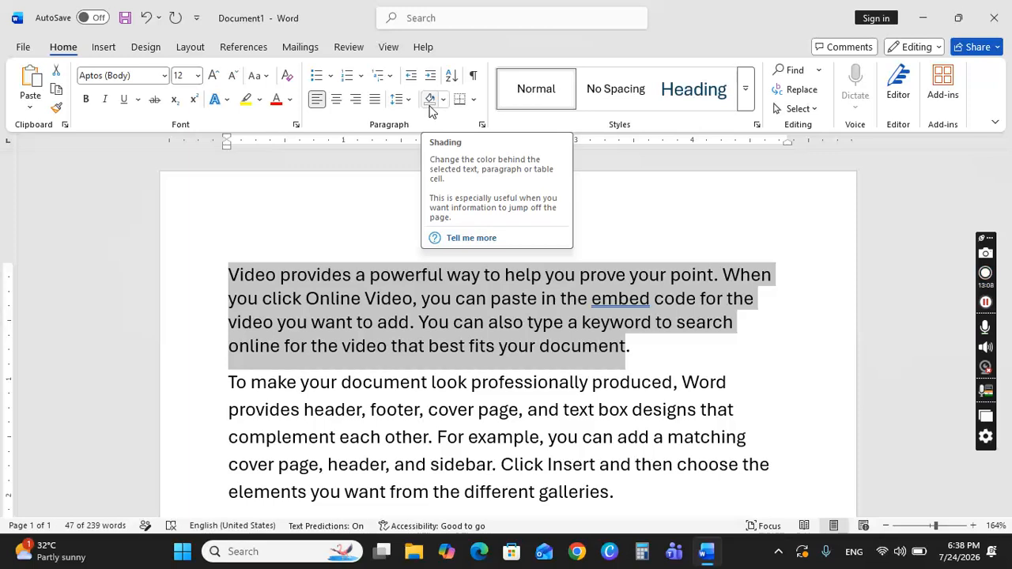
pyautogui.click(226, 272)
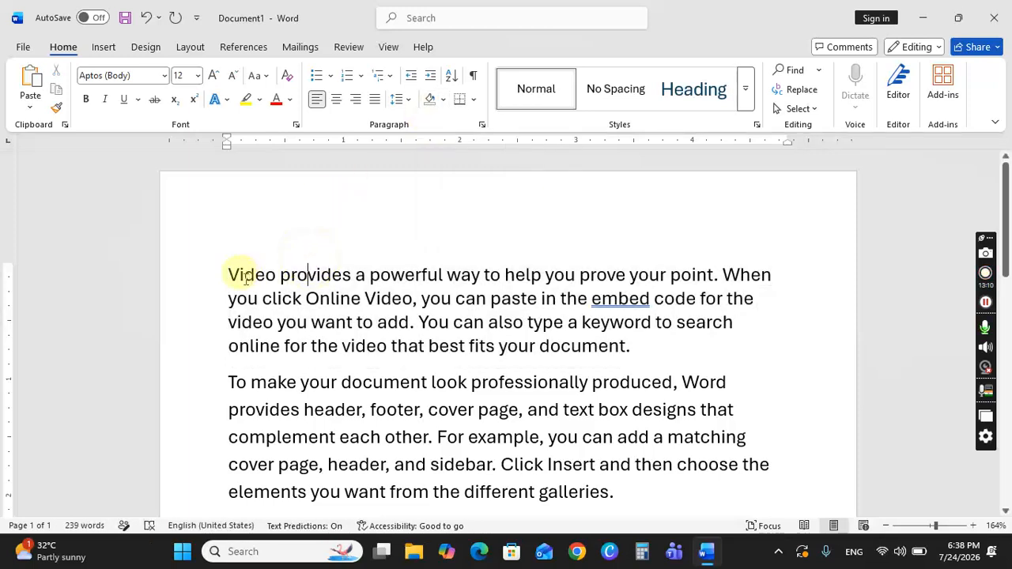
pyautogui.moveTo(226, 273); pyautogui.dragTo(341, 286)
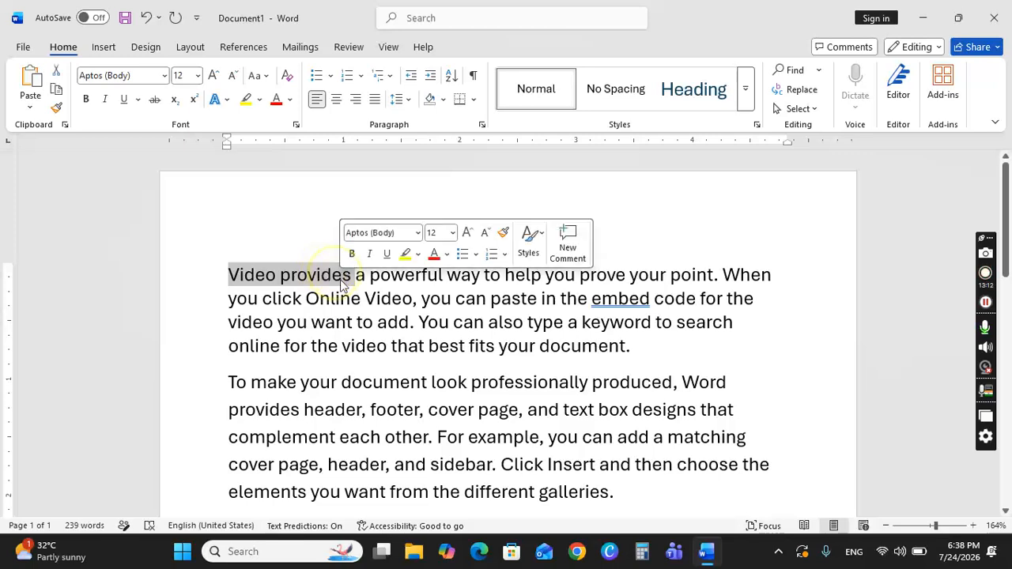
pyautogui.click(444, 100)
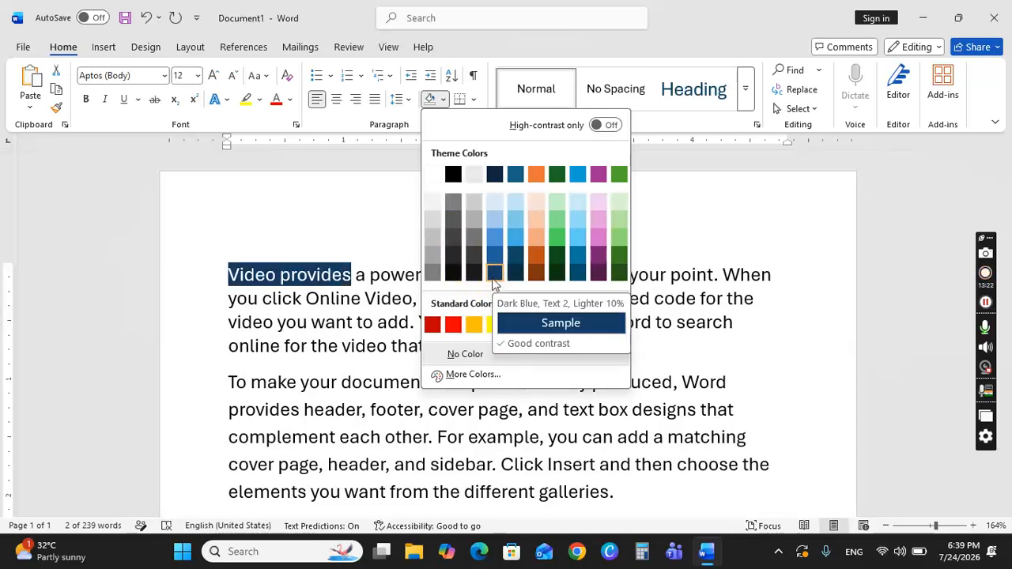
pyautogui.click(259, 99)
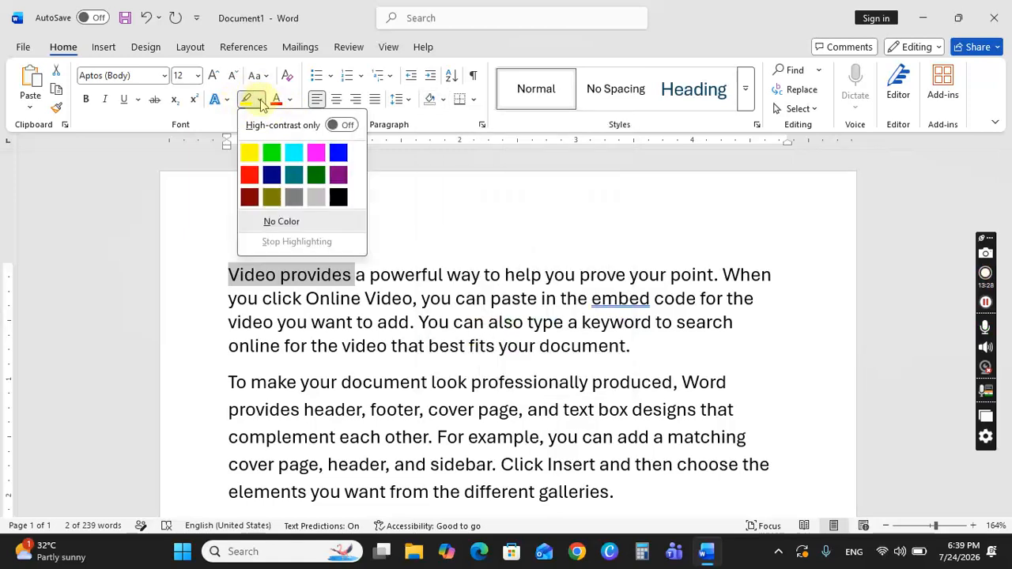
pyautogui.click(422, 207)
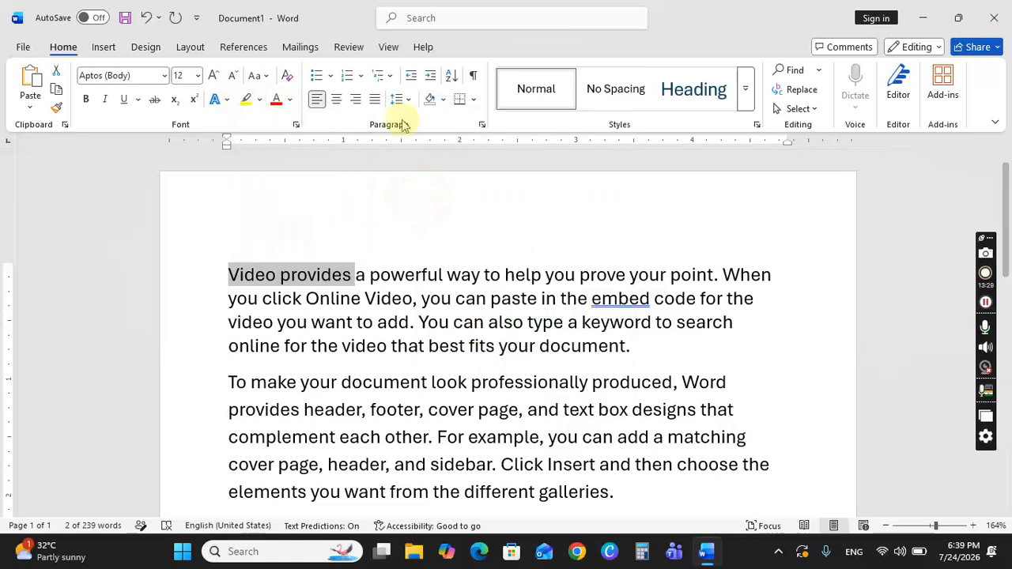
pyautogui.click(443, 99)
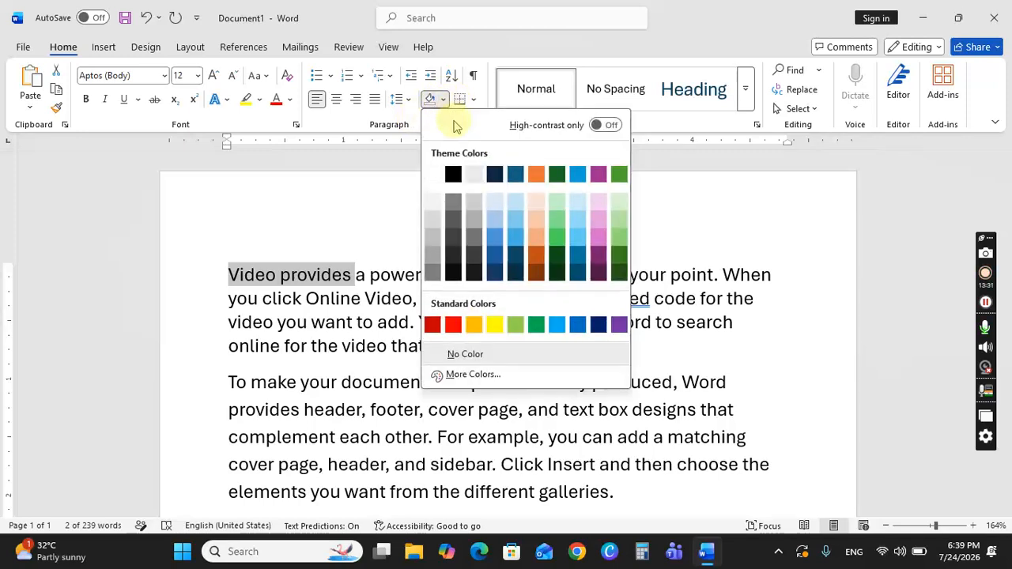
pyautogui.click(556, 325)
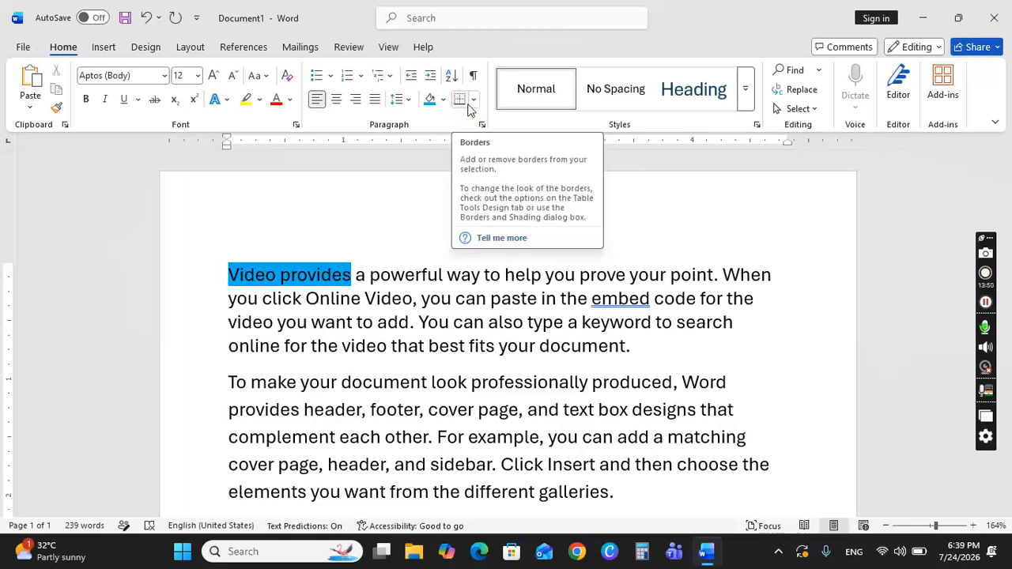
# - View the custom colour options for paragraph shading and close them without choosing a colour
pyautogui.click(443, 100)
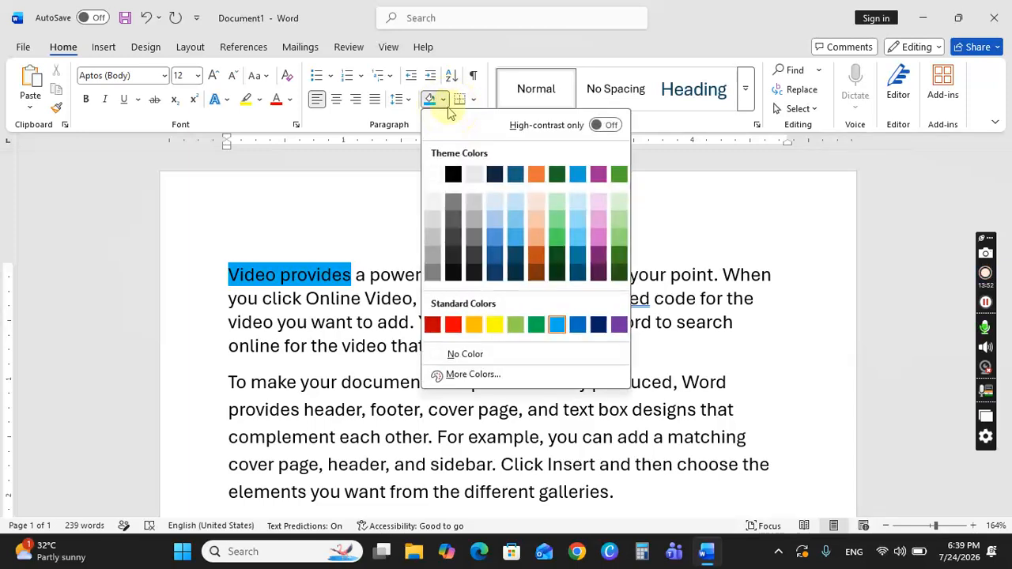
pyautogui.click(453, 376)
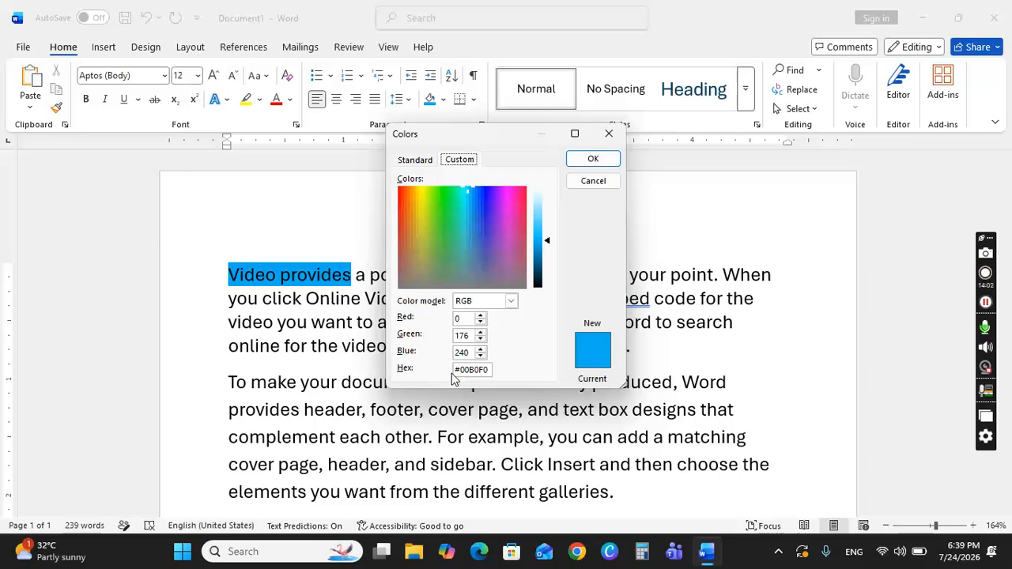
pyautogui.click(609, 133)
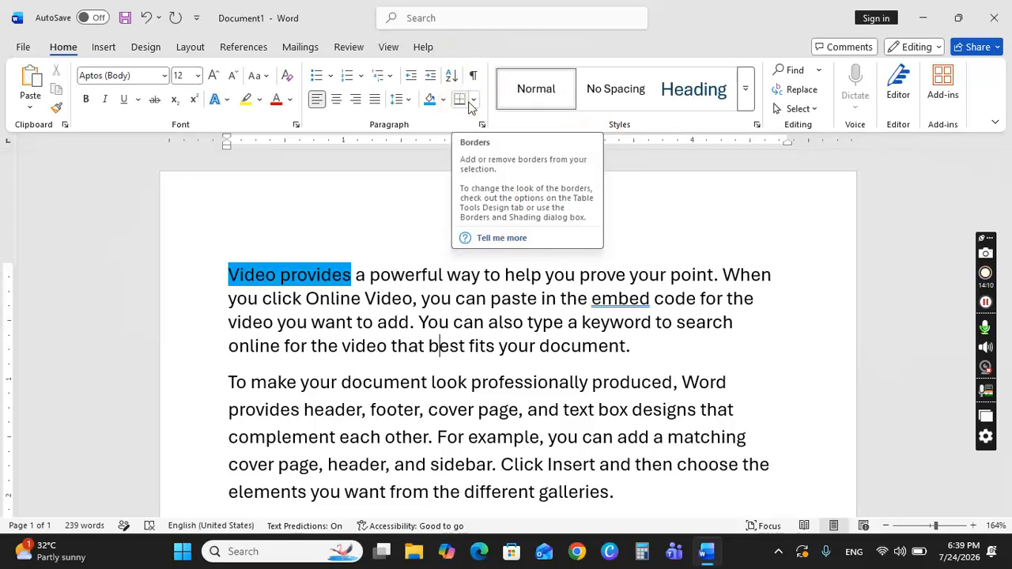
# - Apply All Borders to the whole first paragraph, "Video provides a powerful way"
pyautogui.moveTo(229, 271); pyautogui.dragTo(640, 348)
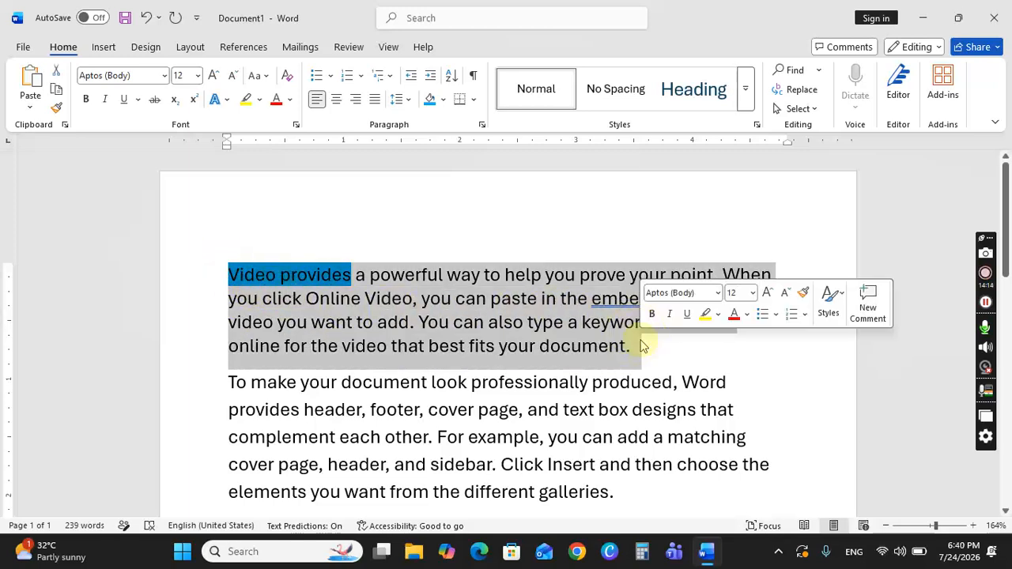
pyautogui.click(473, 101)
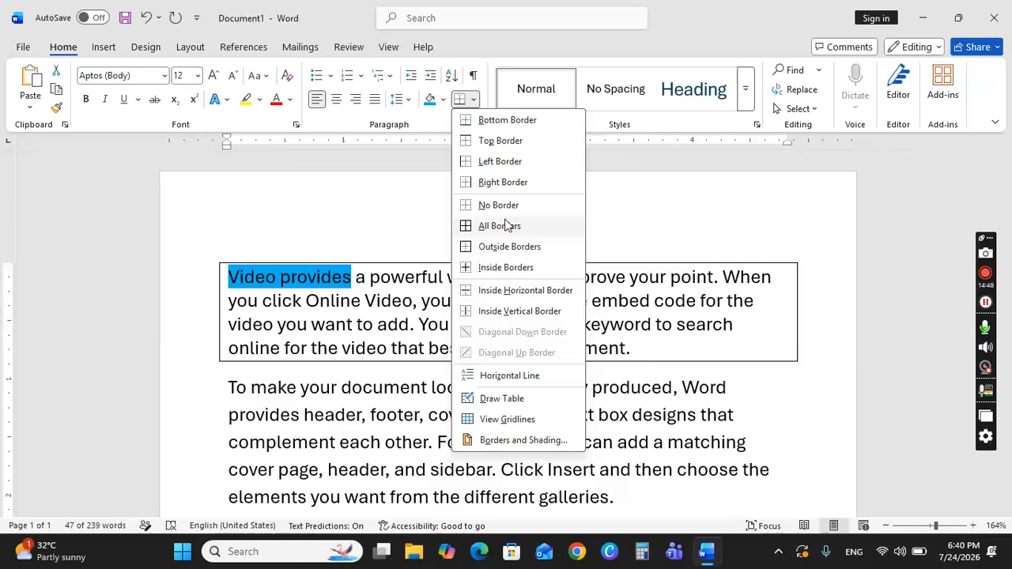
pyautogui.click(504, 225)
pyautogui.click(492, 352)
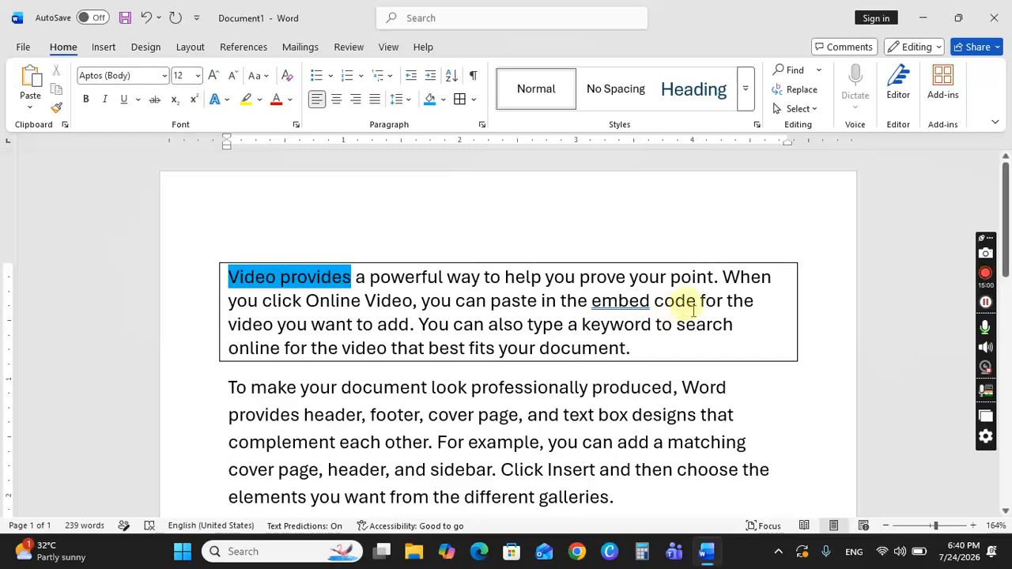
# - Check the border choices for the first paragraph and undo its border
pyautogui.click(473, 99)
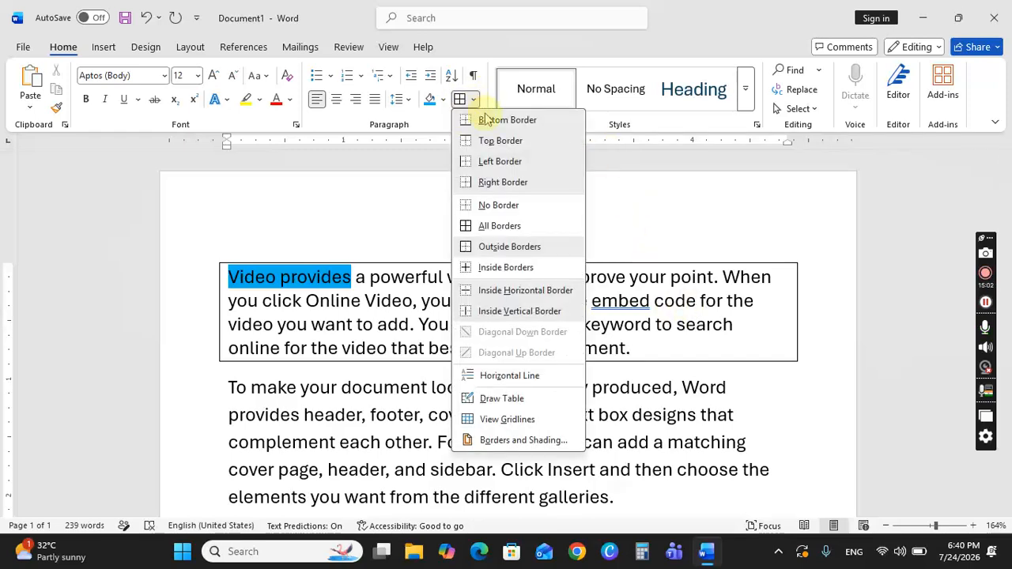
pyautogui.click(397, 223)
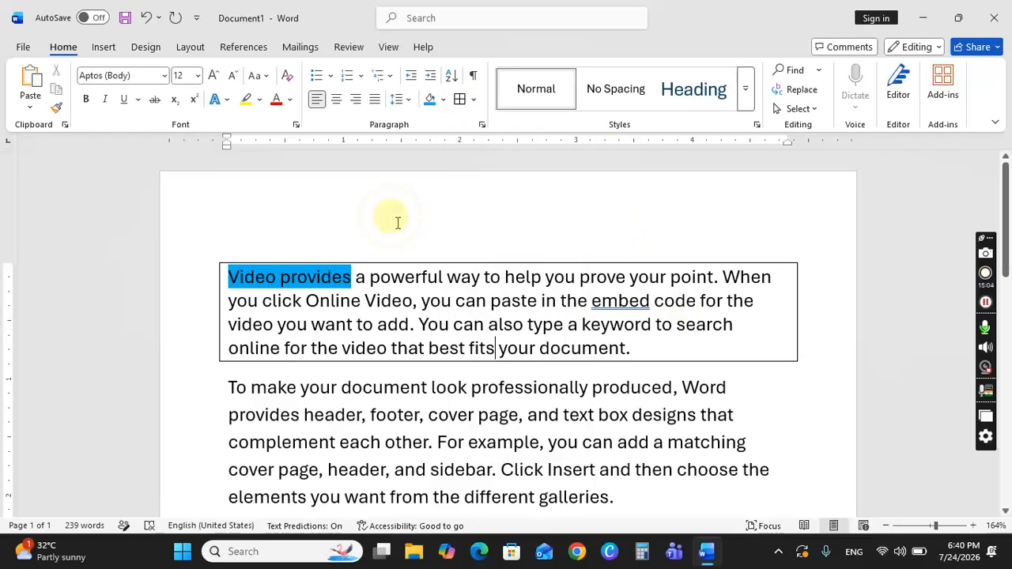
pyautogui.hotkey('ctrl', 'z')
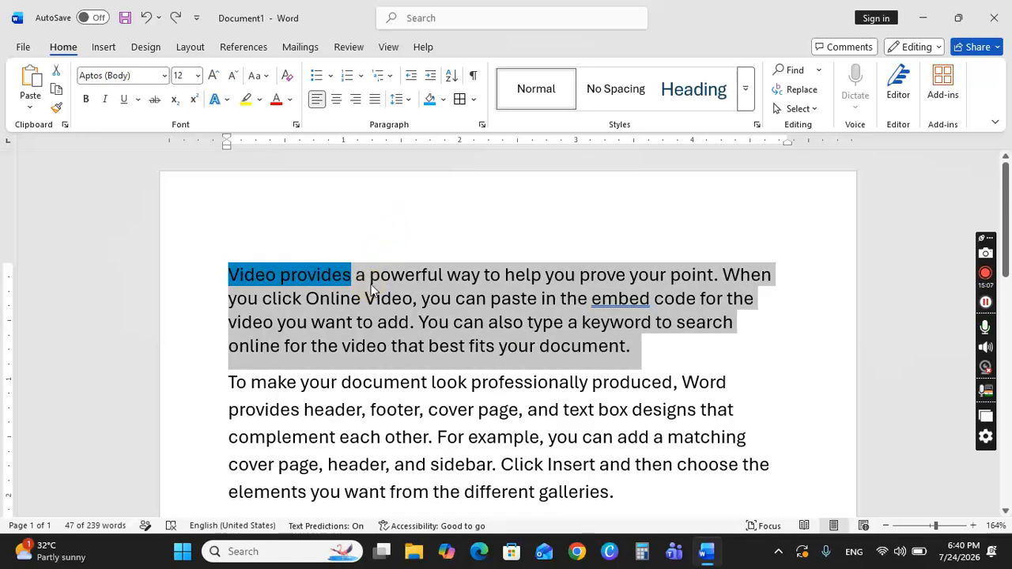
# - Deselect the first paragraph and look through the bullet library without applying a bullet
pyautogui.click(400, 212)
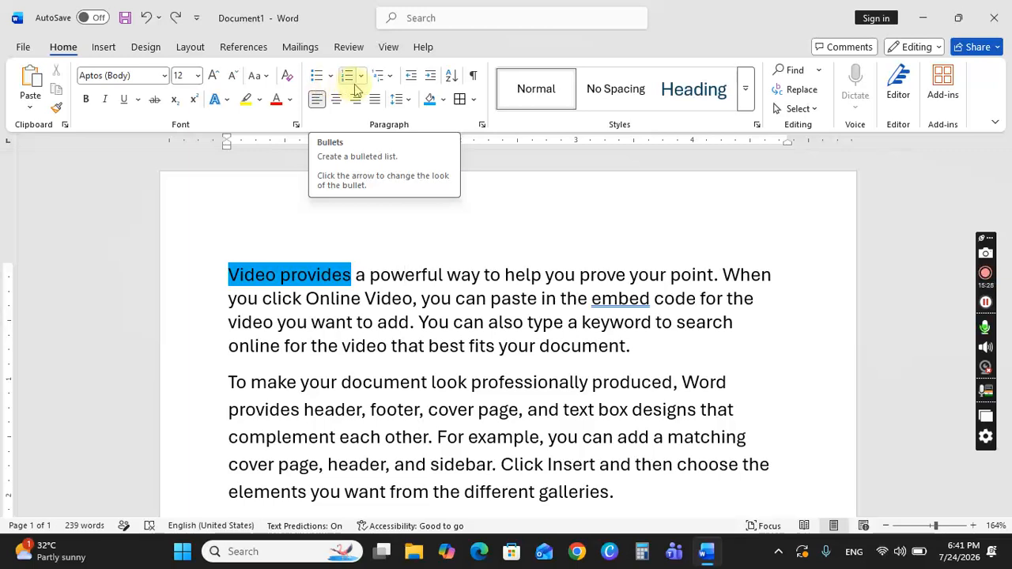
pyautogui.click(330, 76)
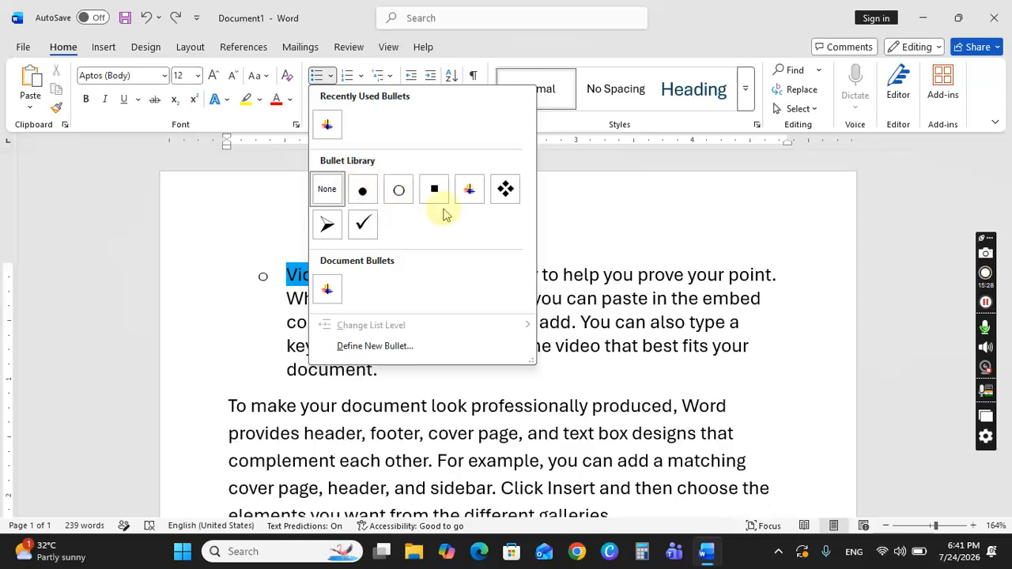
pyautogui.click(285, 248)
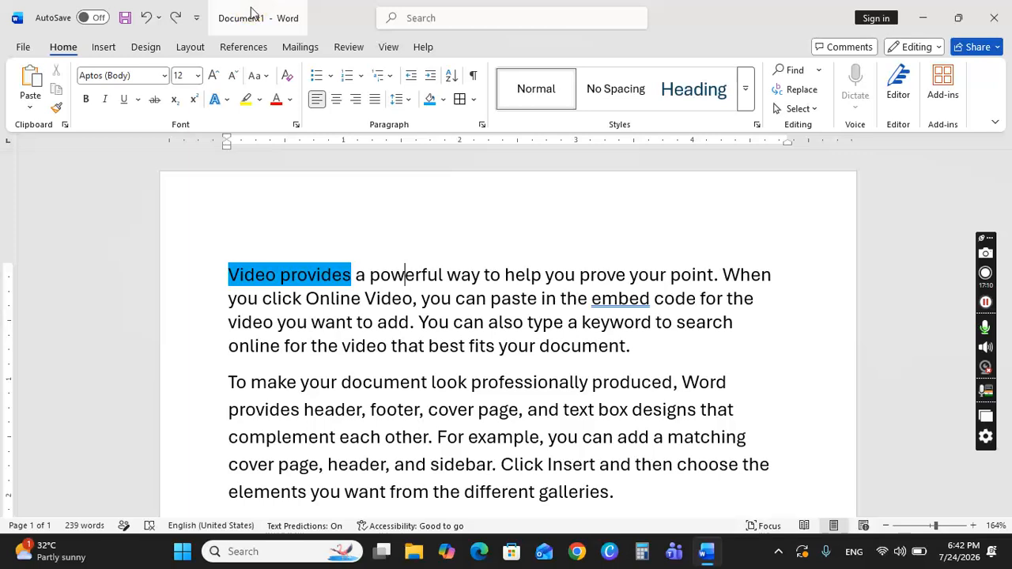
# - Minimize the document window and refresh the desktop
pyautogui.click(923, 18)
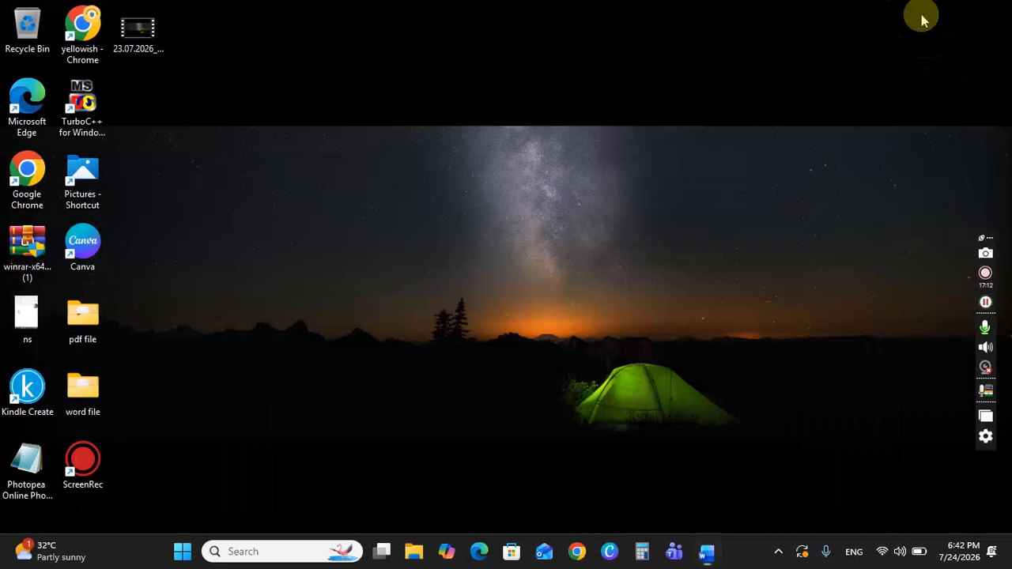
pyautogui.rightClick(370, 77)
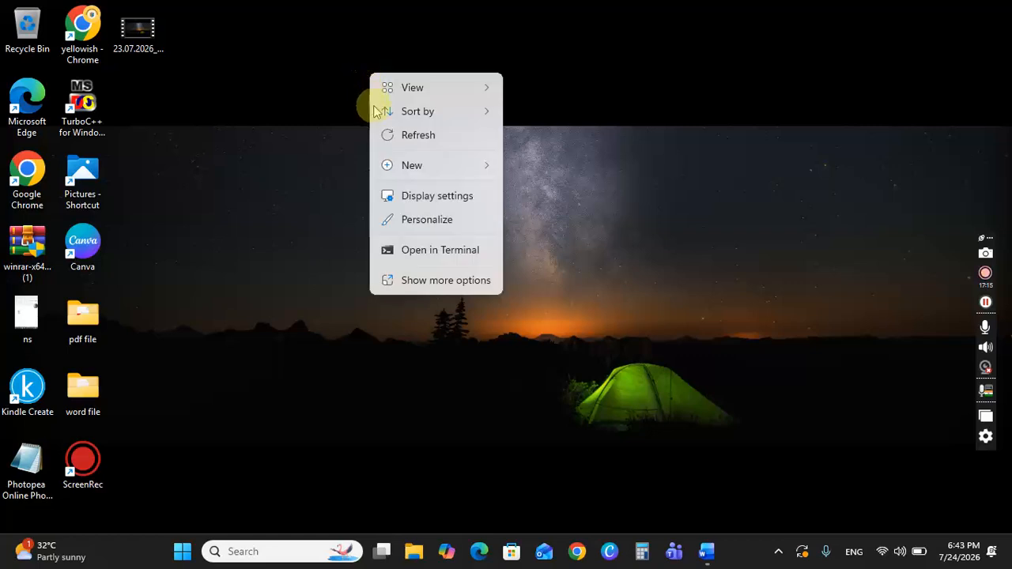
pyautogui.click(403, 138)
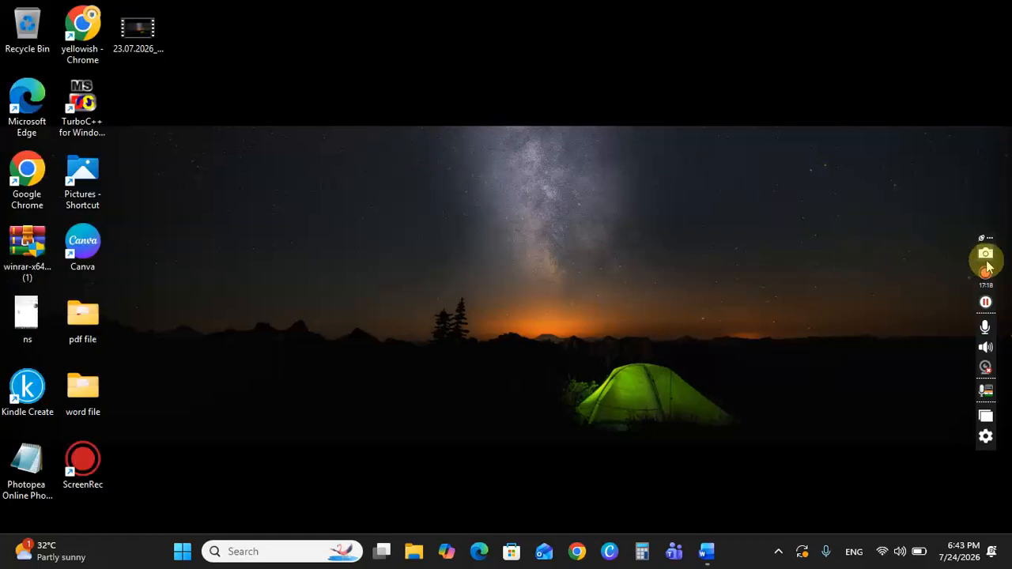